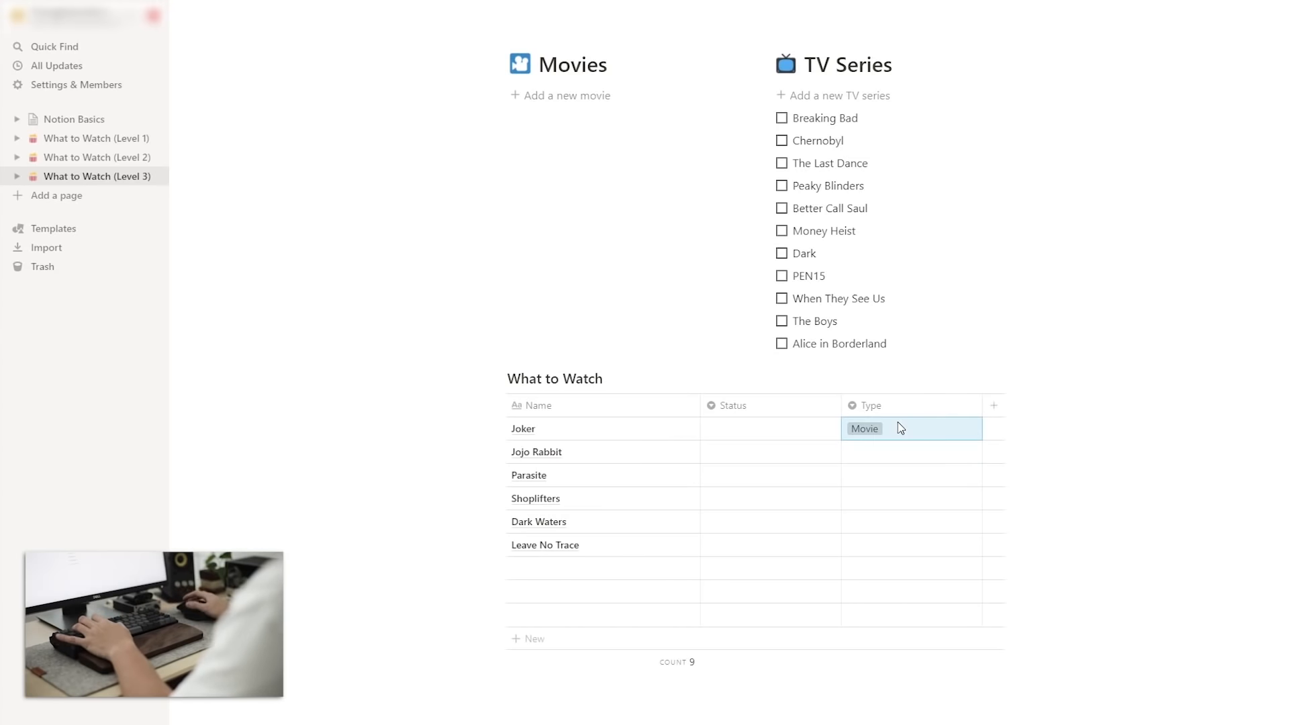
Fill the Type cells from Jojo Rabbit to Leave No Trace with Movie.
left_click_drag(882, 460, 886, 546)
key("ctrl+v")
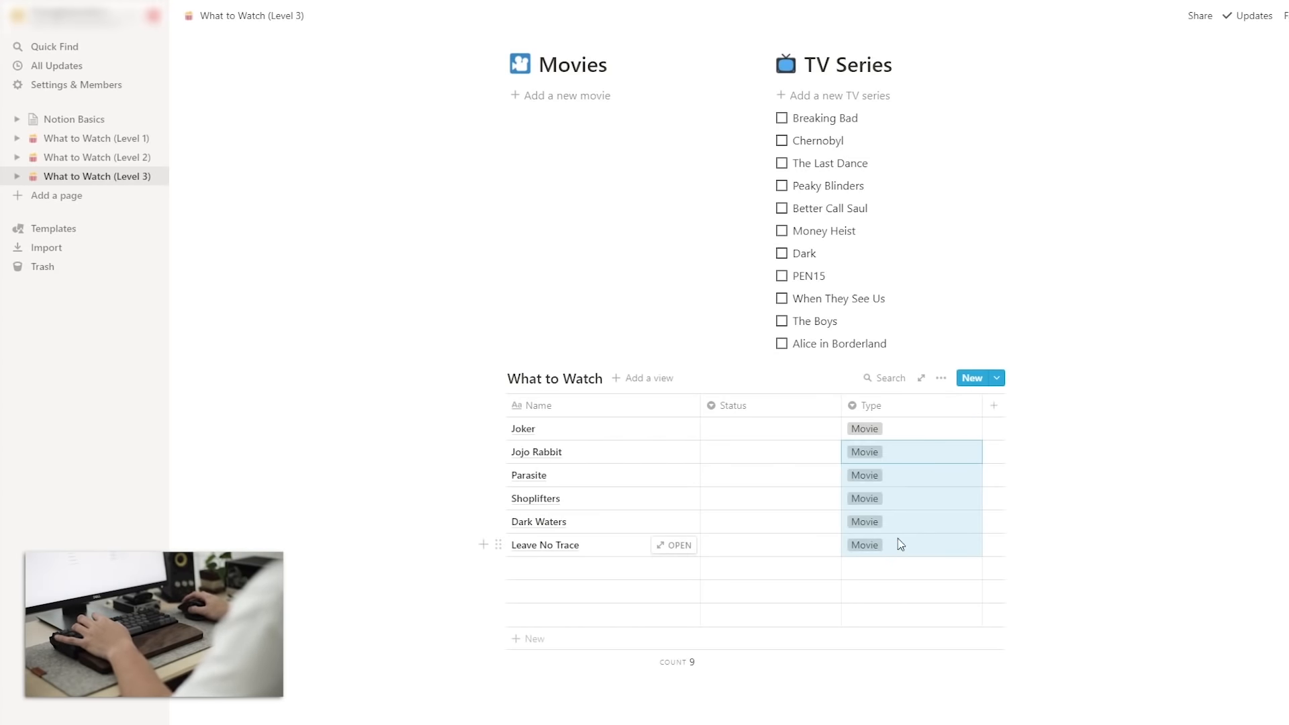
left_click(1105, 510)
Move the TV series checklist items, Breaking Bad through Alice in Borderland, into the What to Watch table.
scroll(1055, 463, "up", 2)
left_click_drag(910, 420, 549, 701)
scroll(1119, 421, "down", 3)
scroll(1119, 422, "up", 2)
Set the Type of every row from Breaking Bad to Alice in Borderland to a new TV Series option.
left_click(873, 241)
type("TV Series")
key("Return")
left_click(919, 243)
key("Escape")
left_click_drag(918, 266, 863, 475)
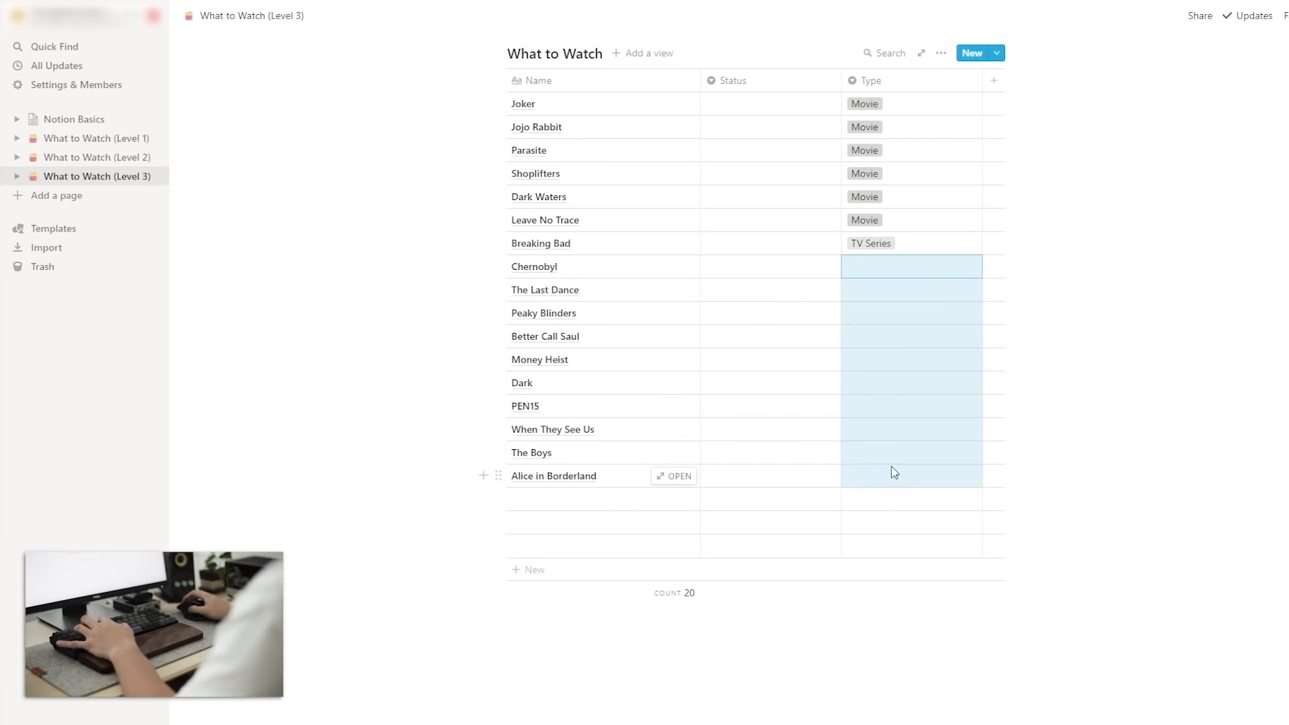
type("TV Series")
Create the status Not Started for Alice in Borderland and apply it to the rows from Dark to The Boys.
scroll(1117, 320, "up", 1)
left_click(742, 555)
type("No")
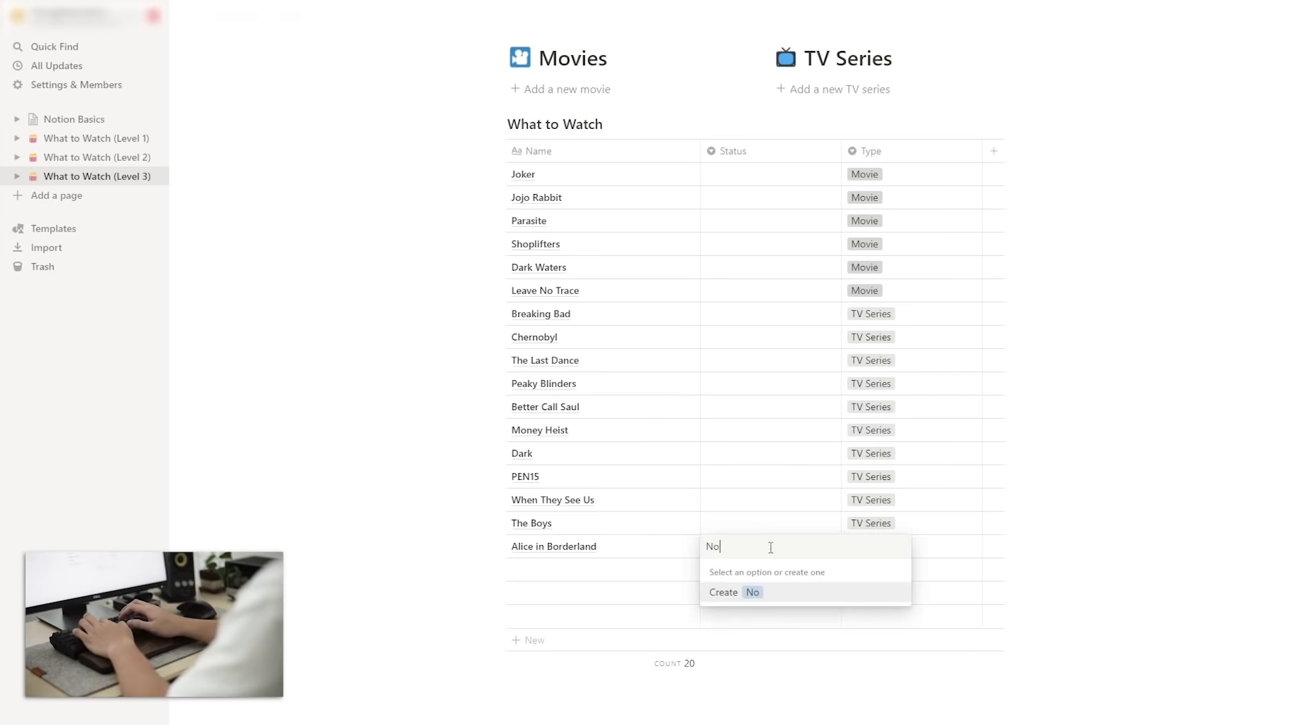
key("Return")
left_click(771, 550)
key("Escape")
left_click_drag(758, 526, 741, 453)
type("Not Started Not Started Not Started Not Started")
Set Money Heist's status to Watching and Better Call Saul's to Next Season, creating both options.
left_click(741, 431)
type("Watching")
key("Return")
left_click(748, 408)
type("Next Season")
key("Return")
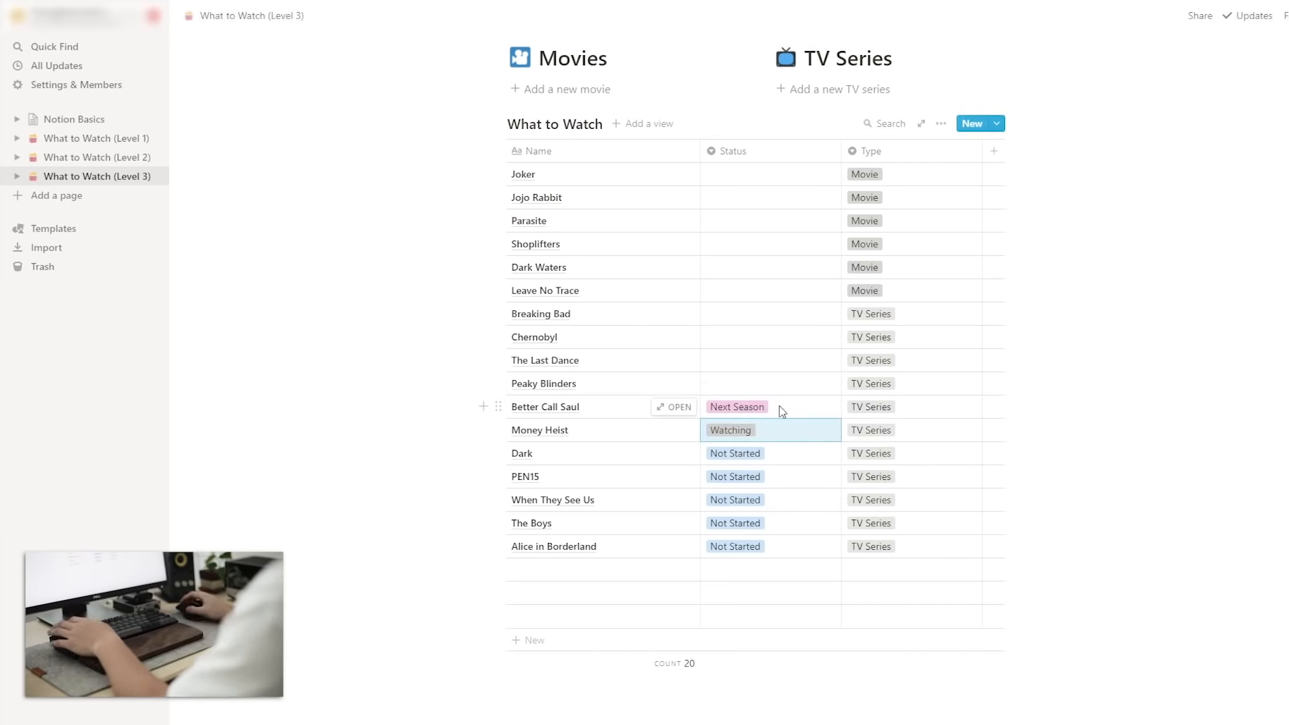
Set Peaky Blinders to Next Season, and The Last Dance, Chernobyl and Breaking Bad to a new Completed status.
left_click(753, 360)
key("Escape")
left_click(753, 359)
type("Completed")
key("Return")
left_click(753, 337)
left_click(754, 442)
left_click(758, 419)
Set the status of Leave No Trace, Dark Waters and Shoplifters to Not Started.
left_click(754, 290)
left_click(755, 394)
left_click(752, 267)
left_click(753, 314)
left_click(749, 244)
left_click(748, 290)
Set the status of Parasite, Jojo Rabbit and Joker to Completed.
left_click(732, 222)
left_click(748, 326)
left_click(750, 198)
left_click(751, 302)
left_click(751, 174)
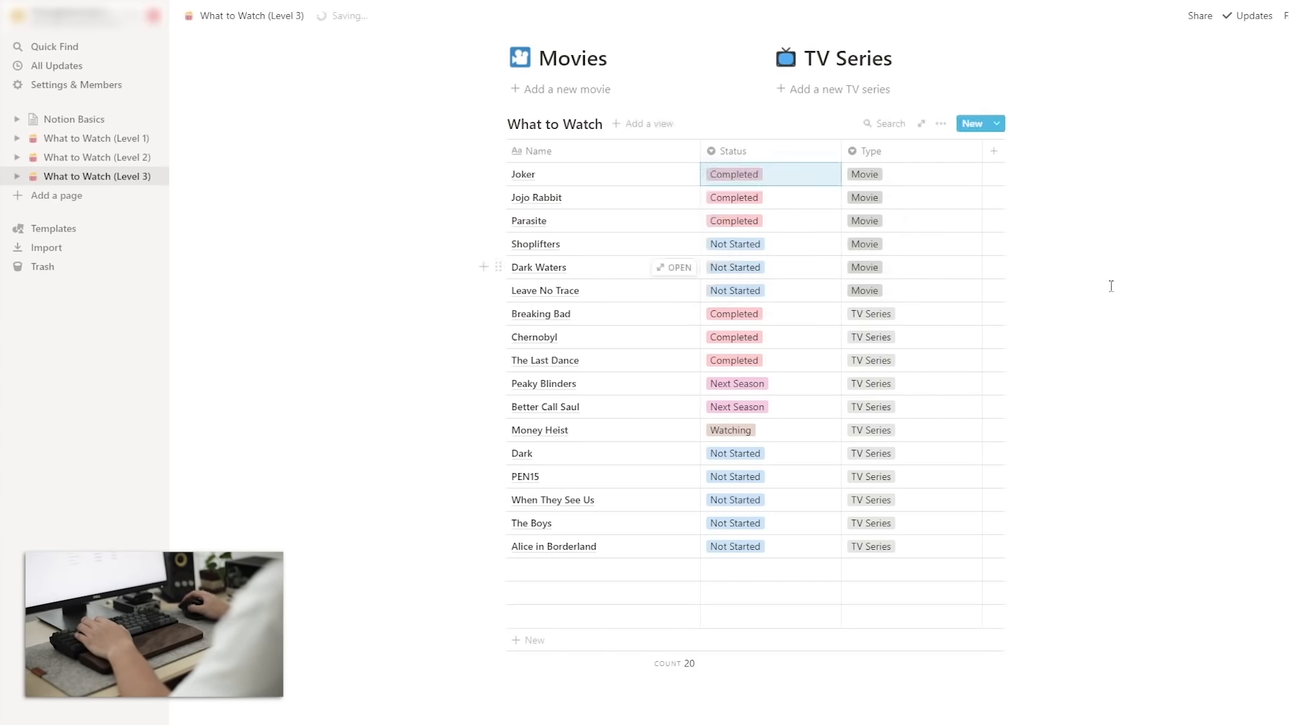
Delete the table's three empty rows and the Movies and TV Series headings with their add-new template buttons.
left_click_drag(610, 648, 610, 686)
key("Delete")
left_click_drag(480, 100, 959, 159)
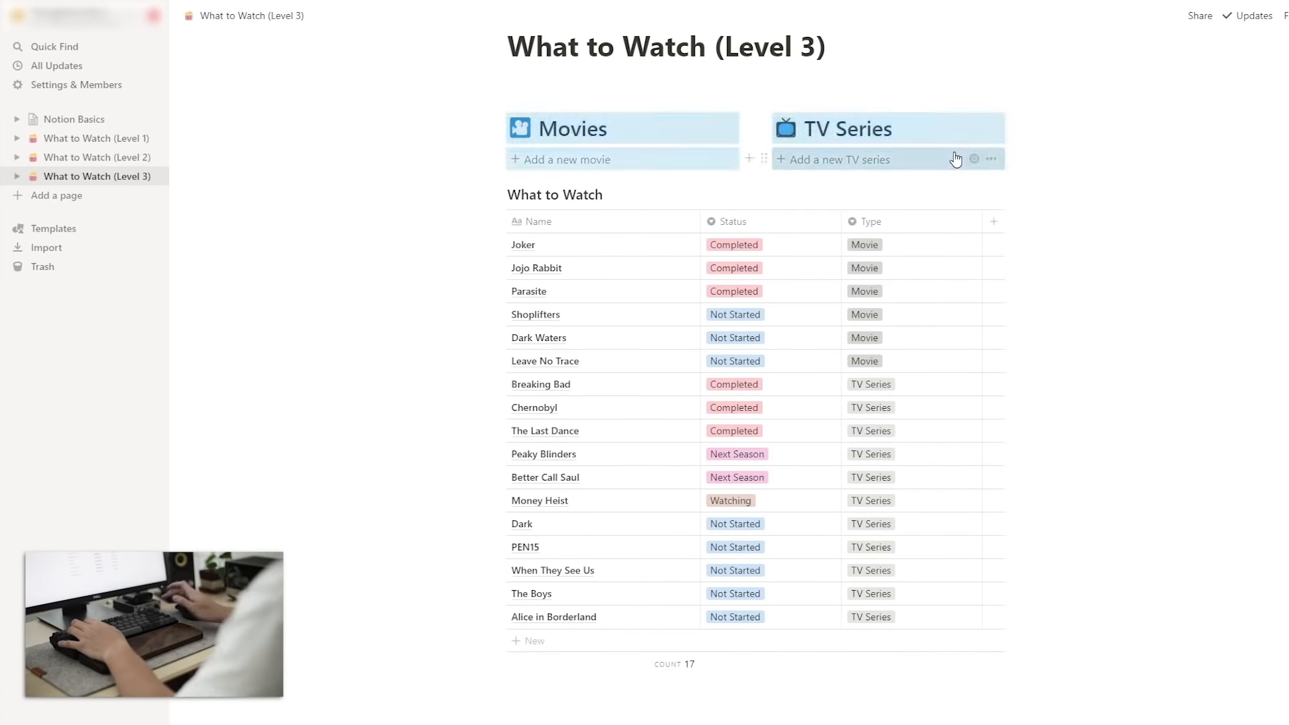
key("Delete")
scroll(1017, 220, "up", 2)
scroll(1101, 253, "down", 1)
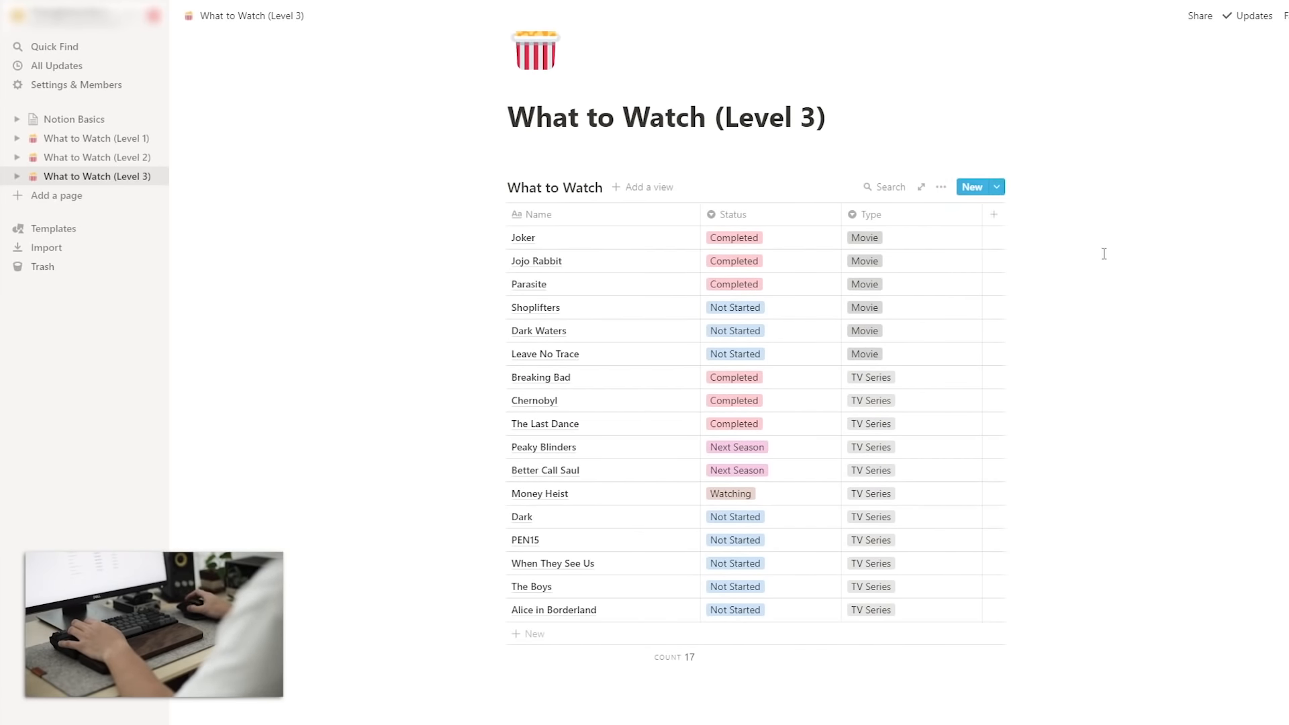
scroll(1198, 210, "up", 1)
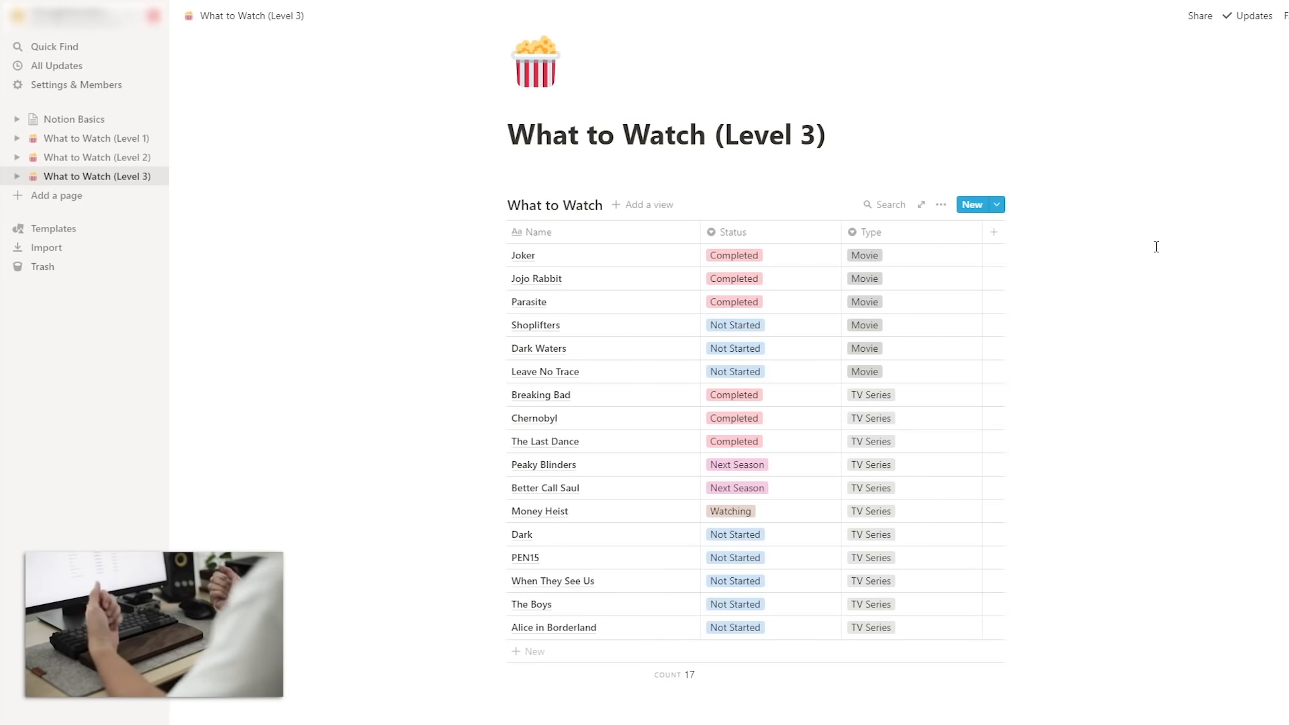
Create a board view named TV Series for the What to Watch database and hide its No Status column.
left_click(646, 205)
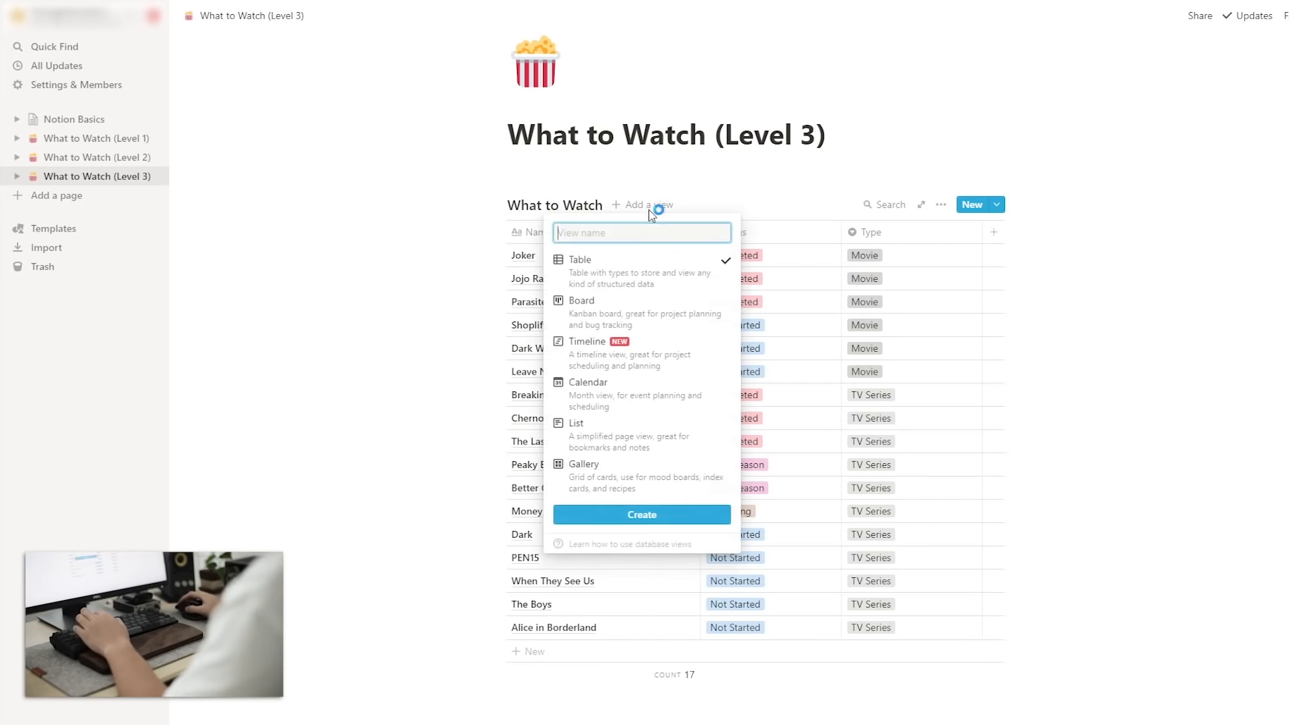
left_click(646, 323)
type("TV Series")
key("Return")
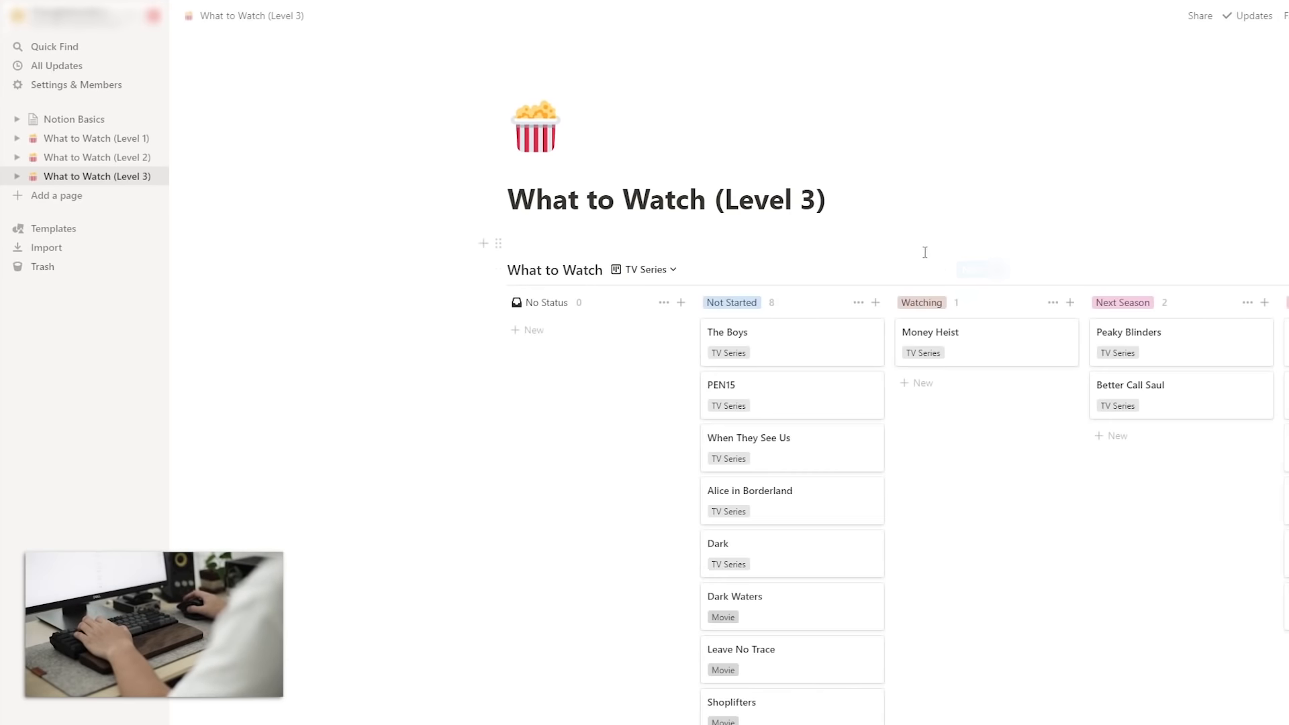
scroll(925, 260, "down", 2)
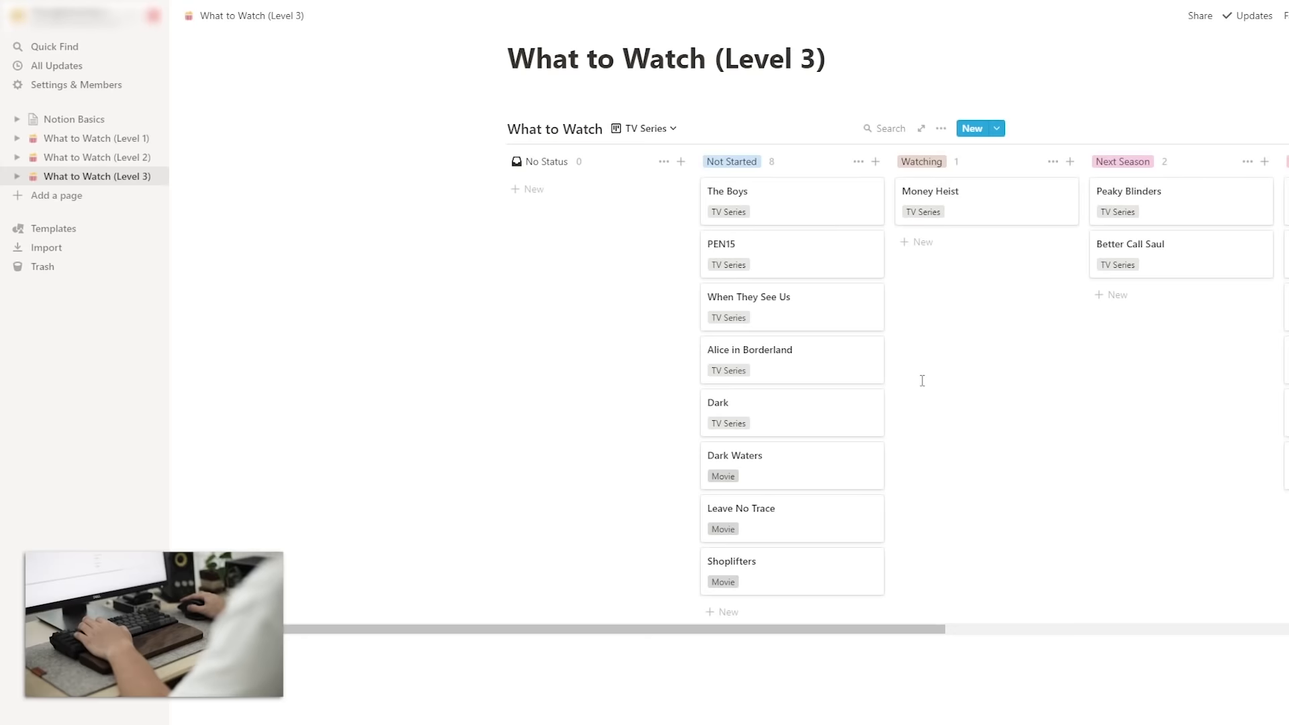
scroll(922, 380, "right", 6)
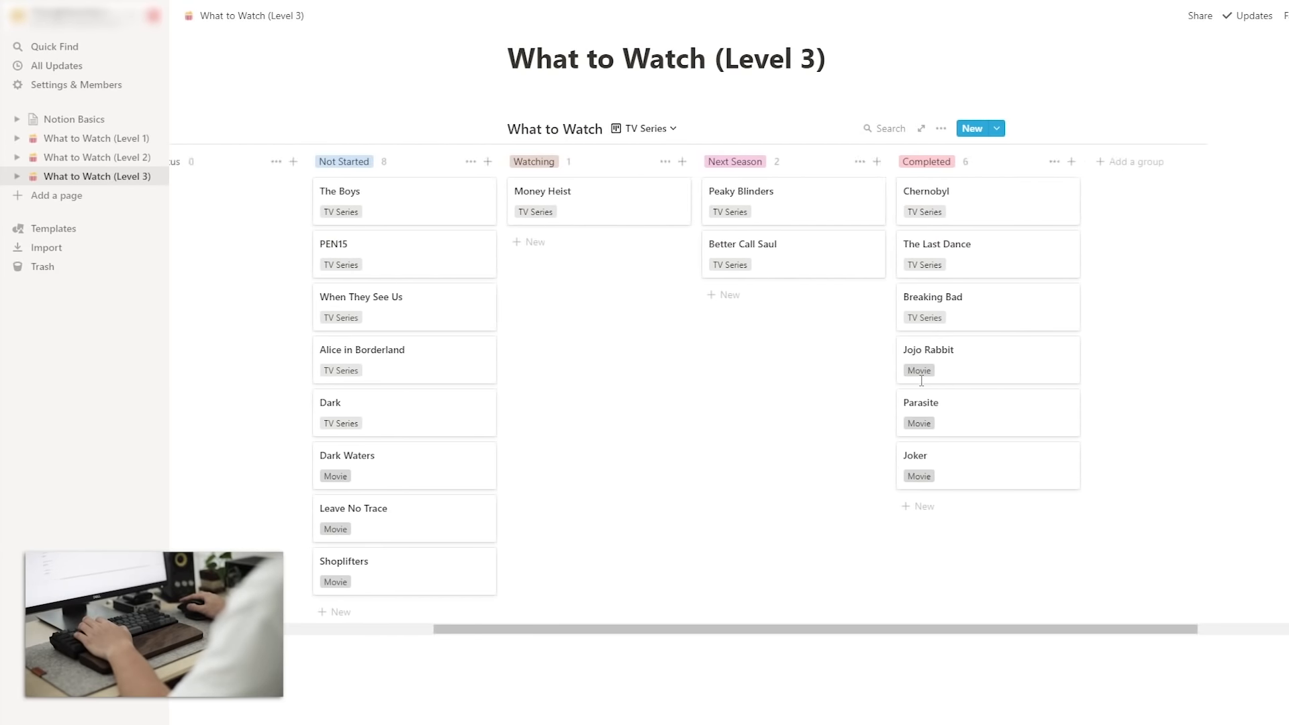
scroll(857, 214, "up", 1)
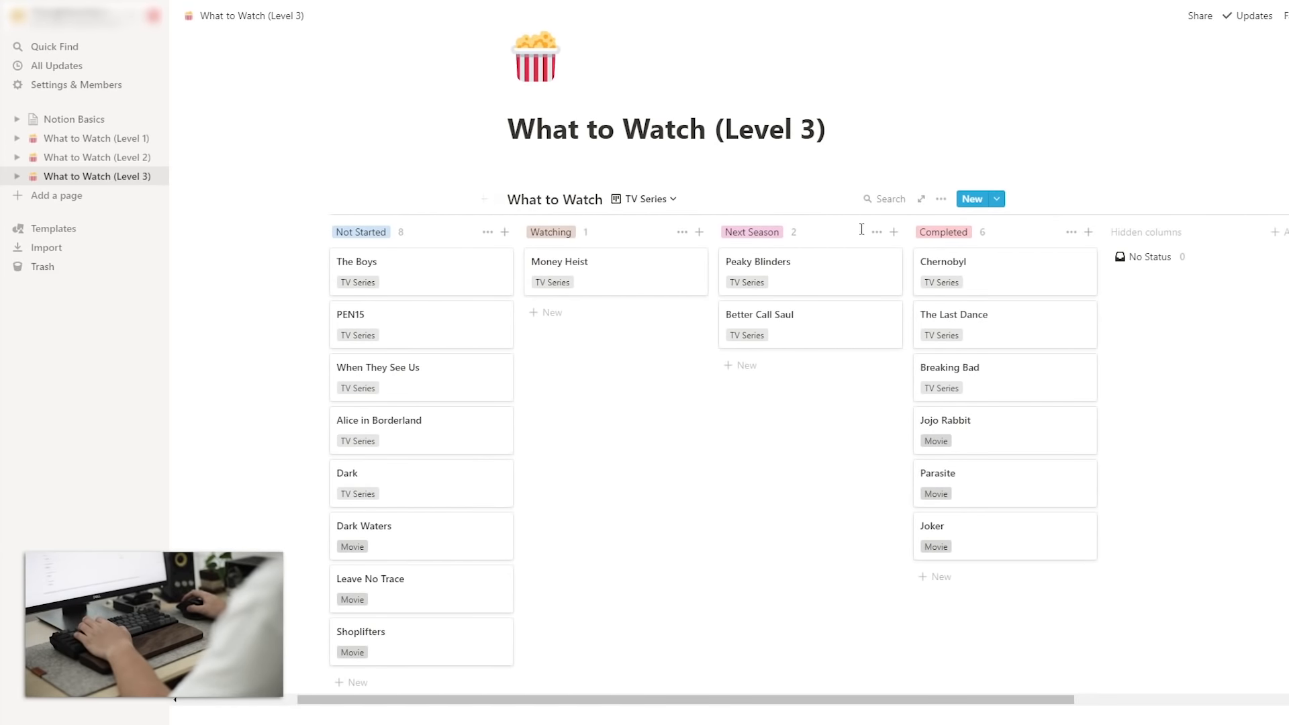
Filter the TV Series board to entries whose Type is TV Series.
left_click(941, 199)
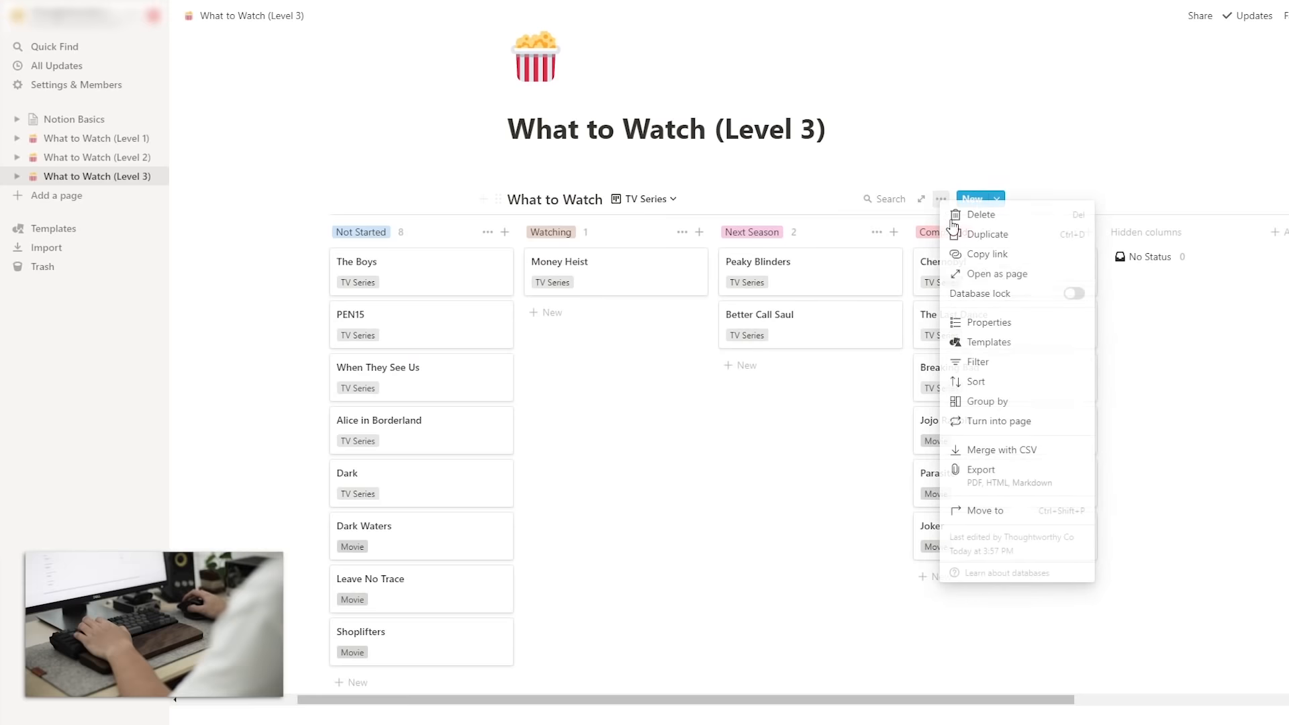
left_click(1013, 359)
left_click(708, 331)
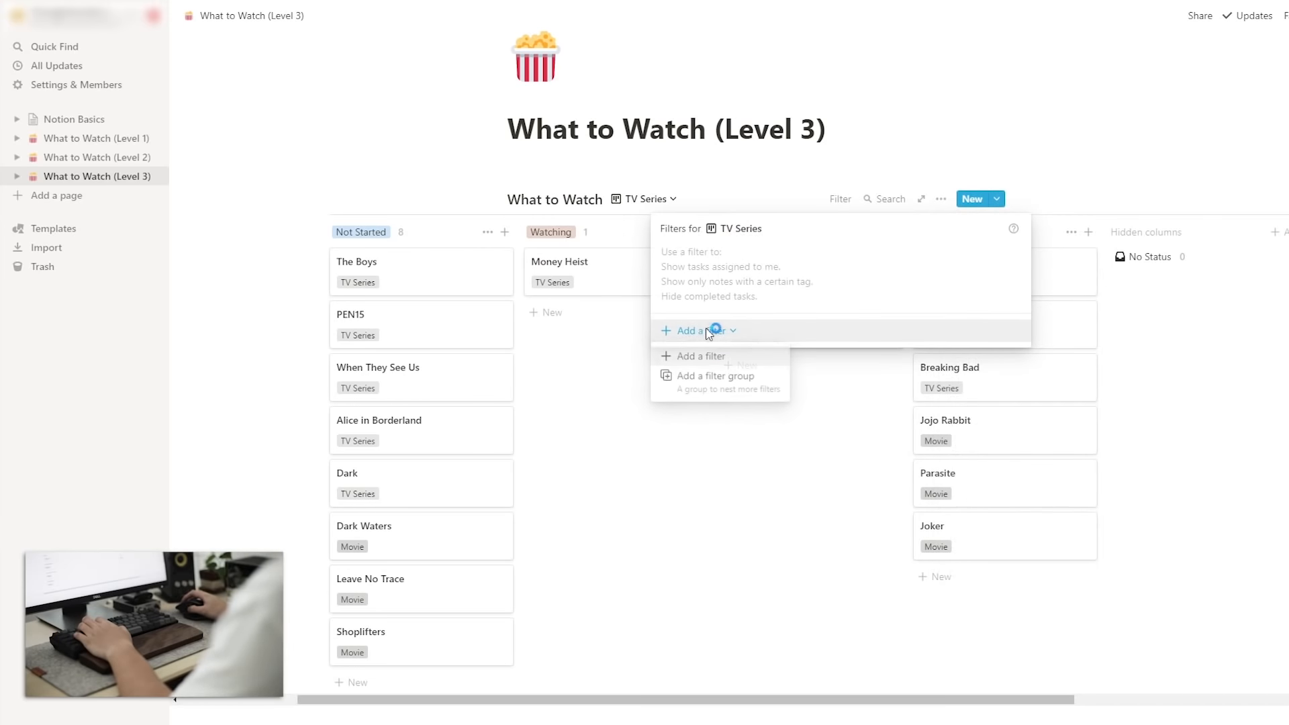
left_click(732, 361)
left_click(765, 257)
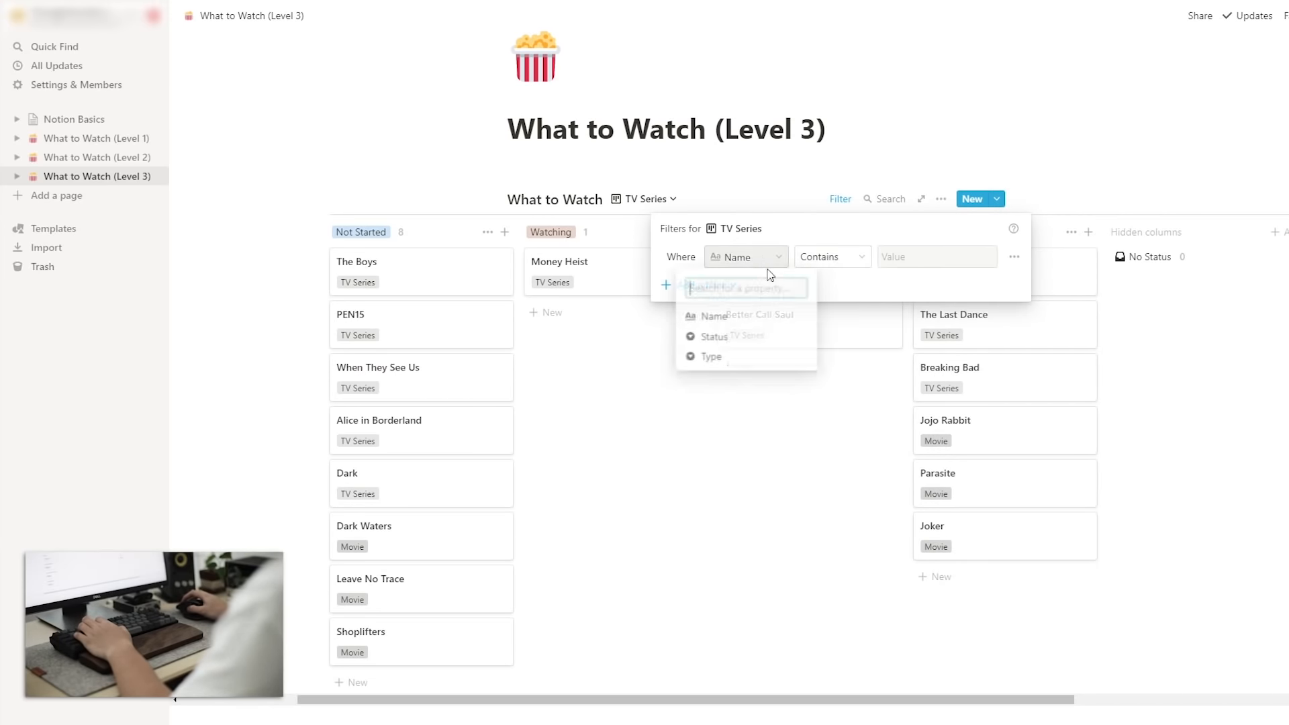
left_click(757, 358)
left_click(960, 266)
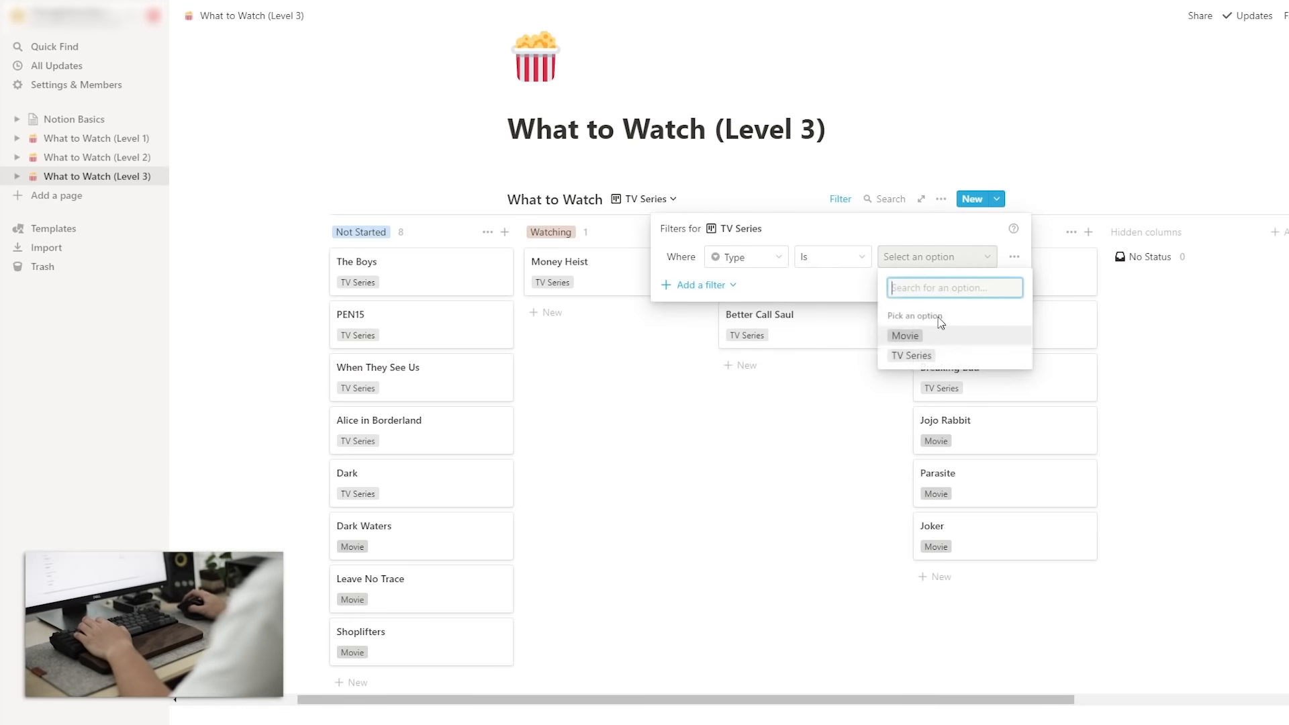
left_click(925, 356)
left_click(645, 480)
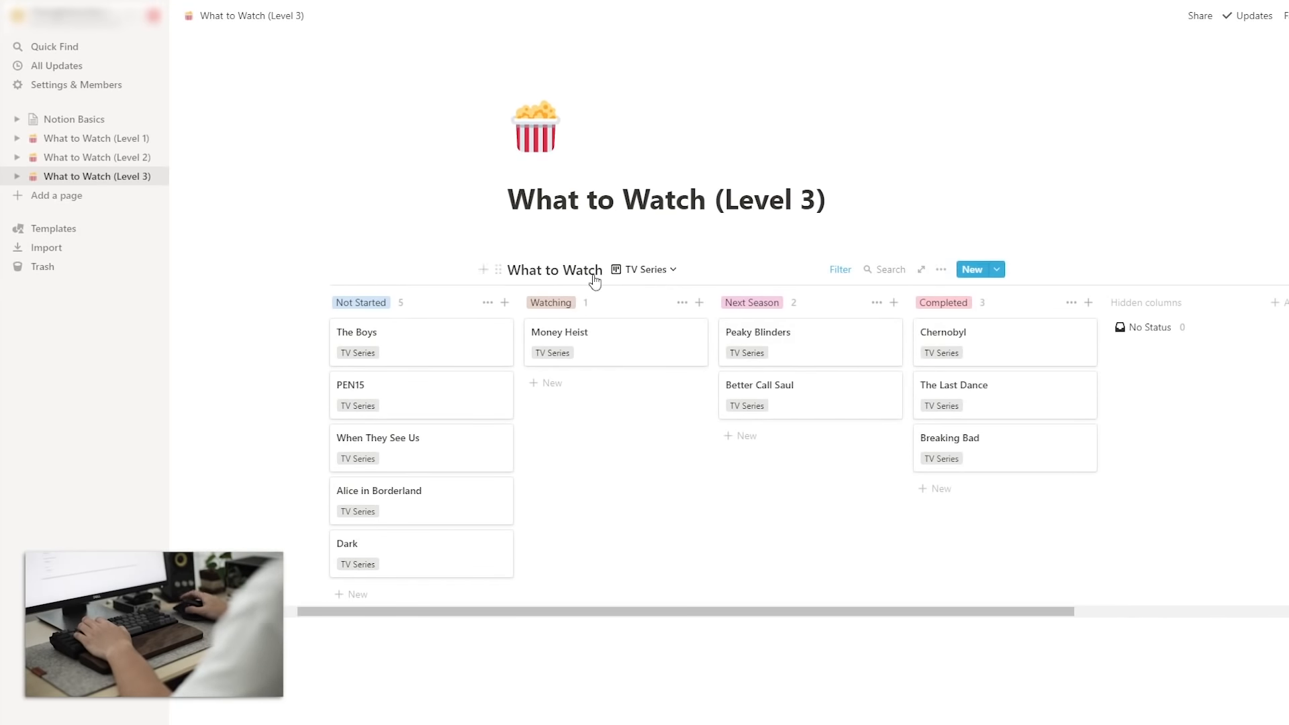
Switch the database to the Default view and back to the TV Series board to compare them.
left_click(658, 272)
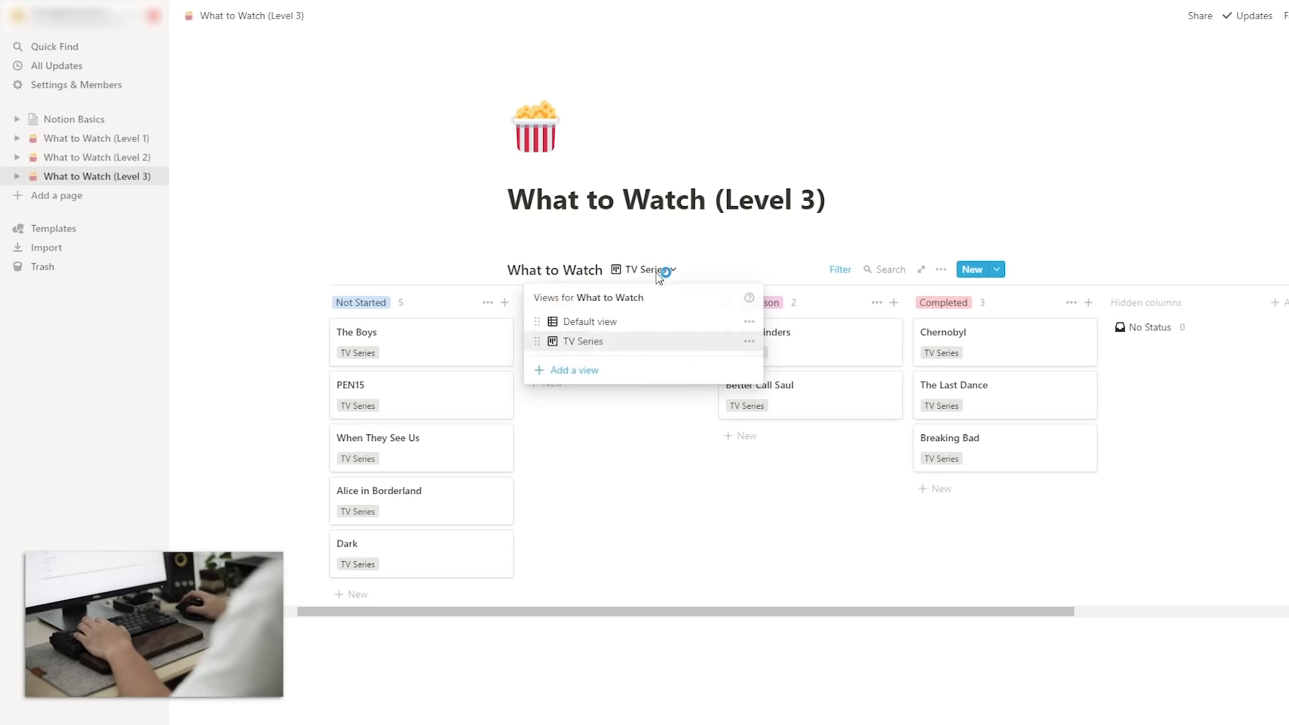
left_click(630, 322)
left_click(651, 269)
left_click(657, 342)
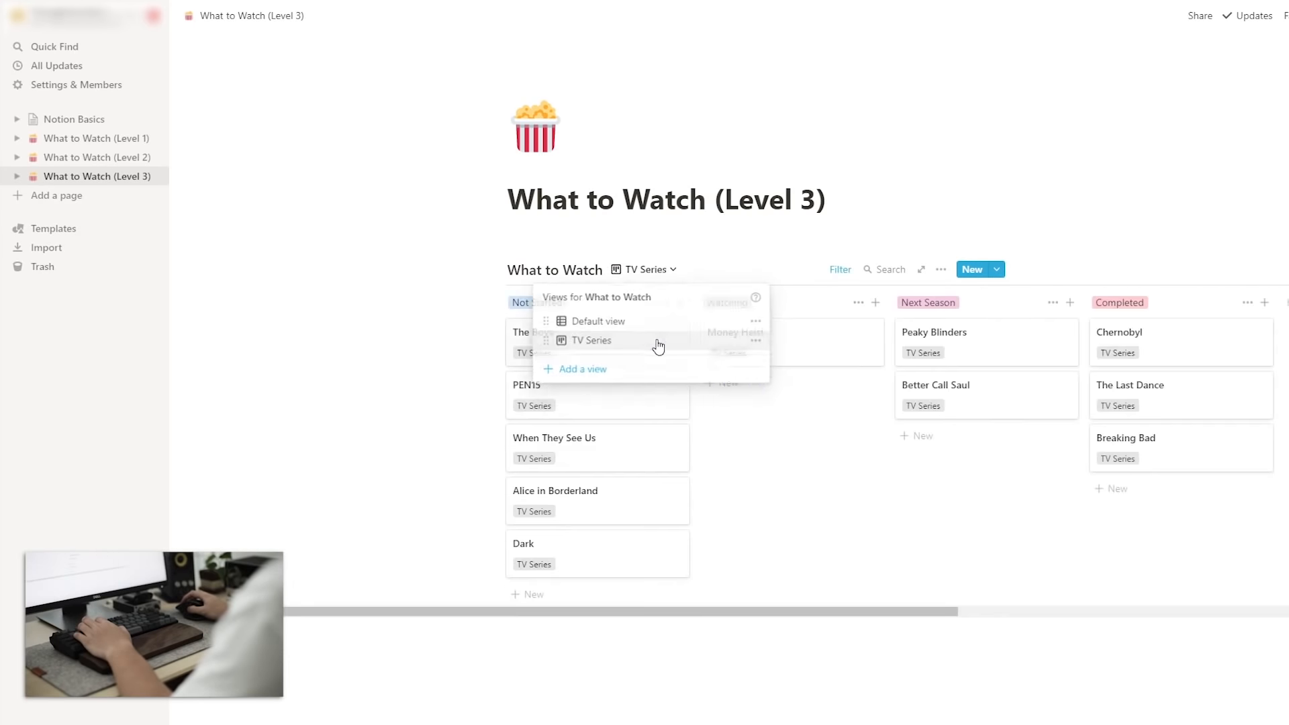
scroll(793, 425, "left", 1)
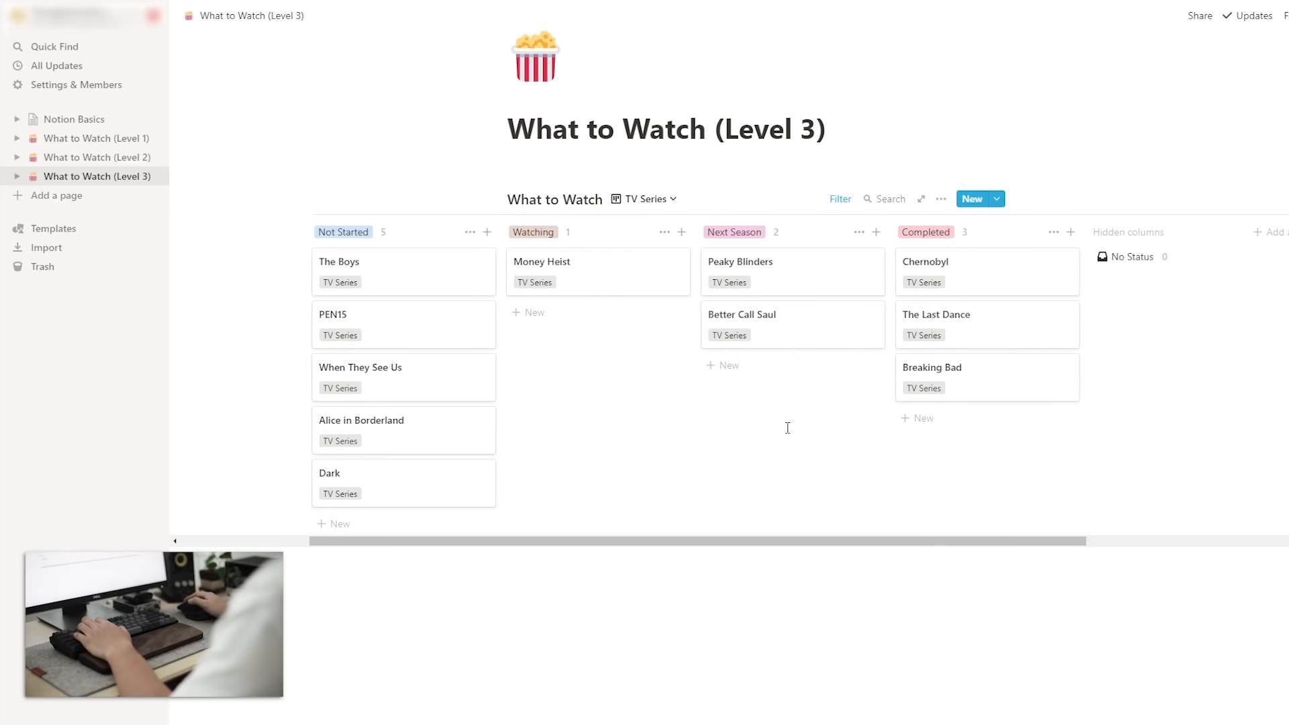
scroll(659, 416, "down", 1)
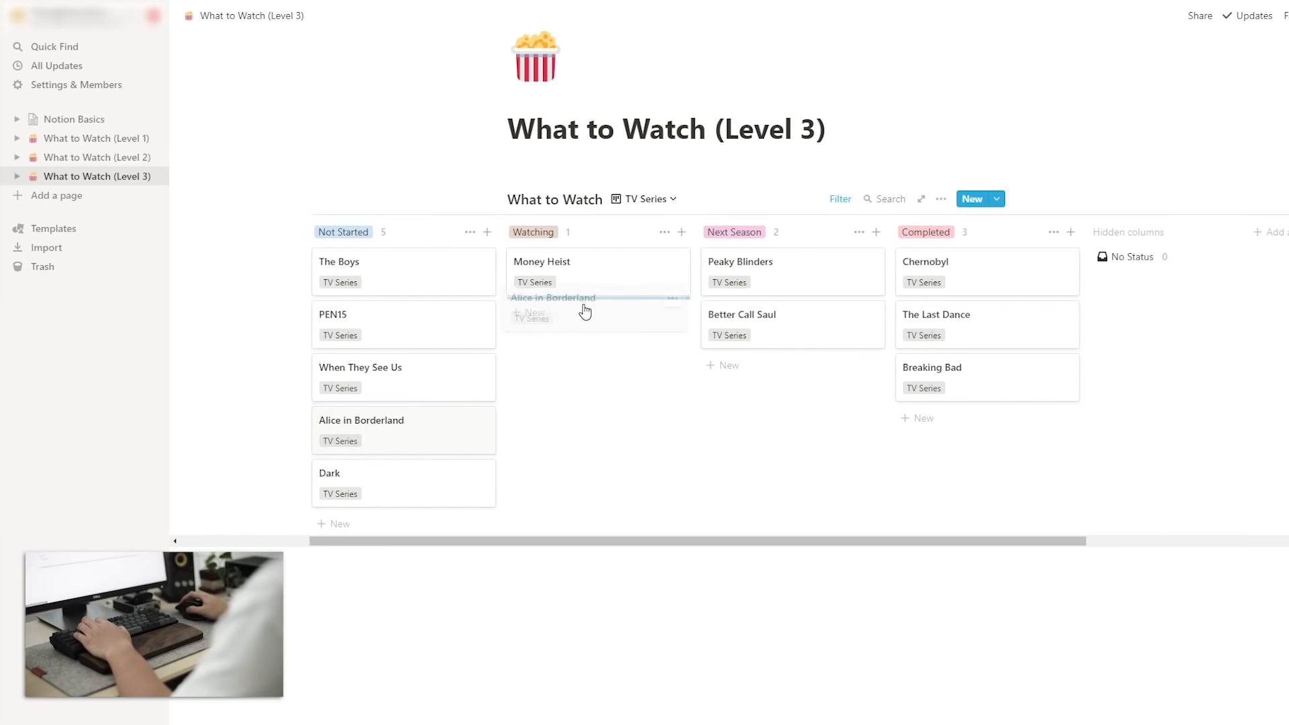
Move the Alice in Borderland card from Not Started through Watching to Completed.
left_click_drag(585, 311, 587, 316)
left_click_drag(571, 366, 993, 455)
left_click_drag(1136, 426, 1132, 372)
Hide the Completed column on the TV Series board.
left_click(1053, 272)
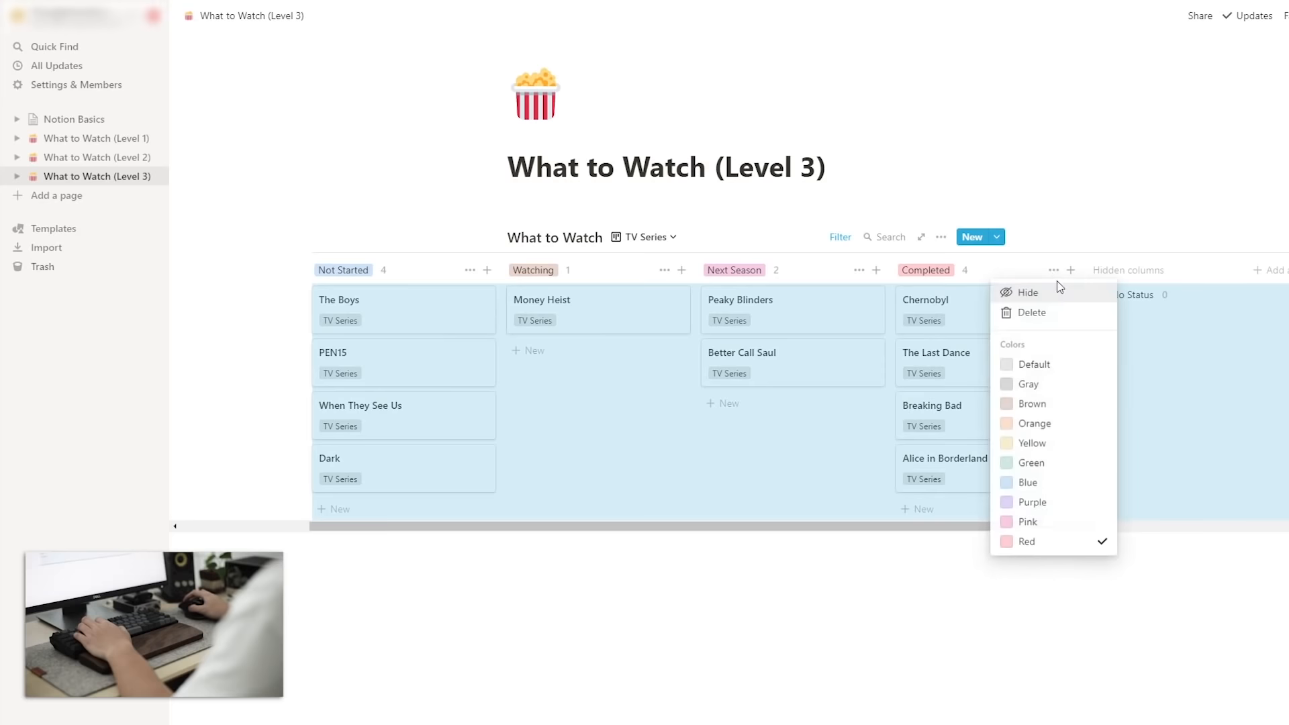
left_click(1060, 302)
left_click(569, 416)
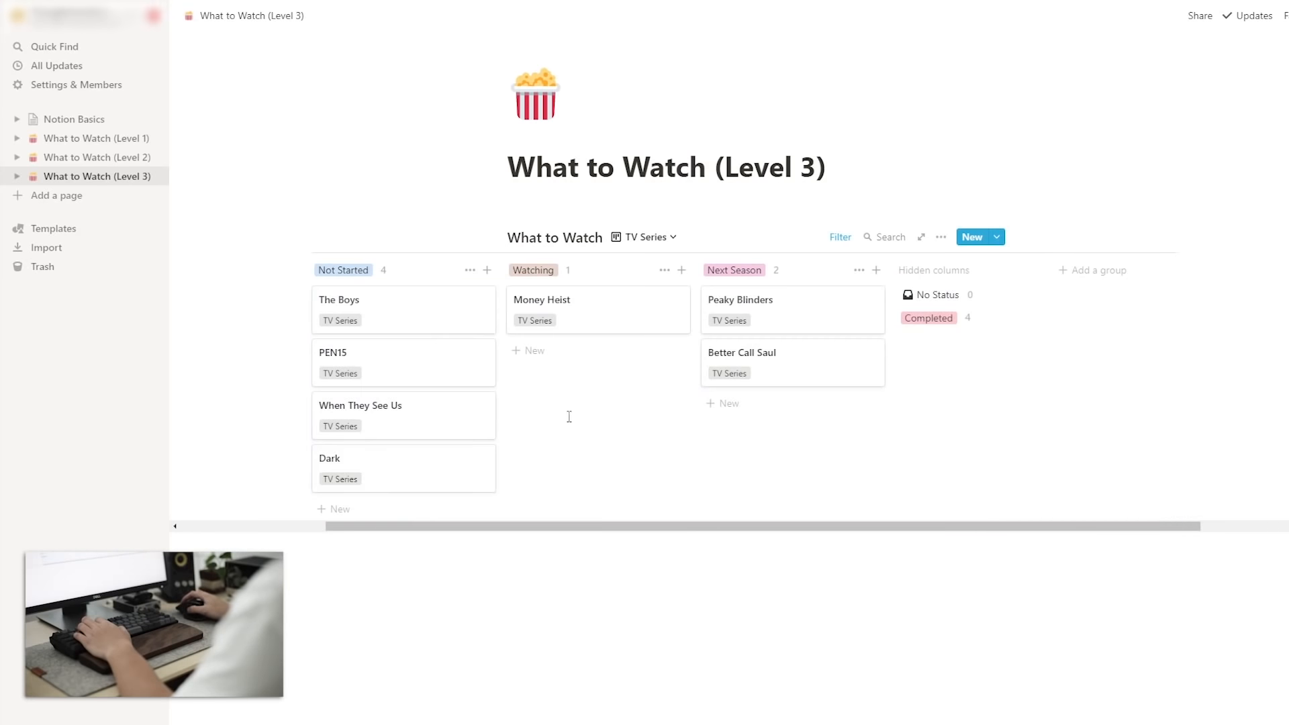
scroll(598, 416, "left", 2)
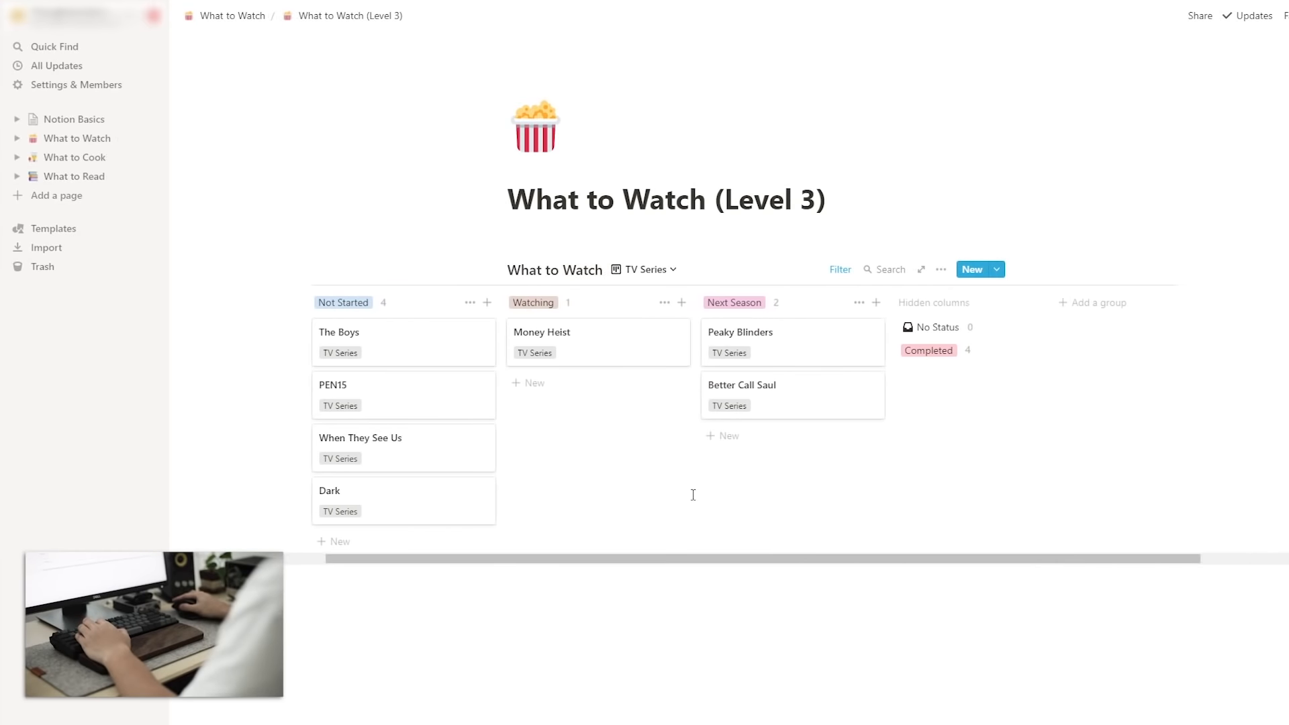
Look through the What to Cook recipe board and the What to Read book gallery.
scroll(693, 494, "left", 1)
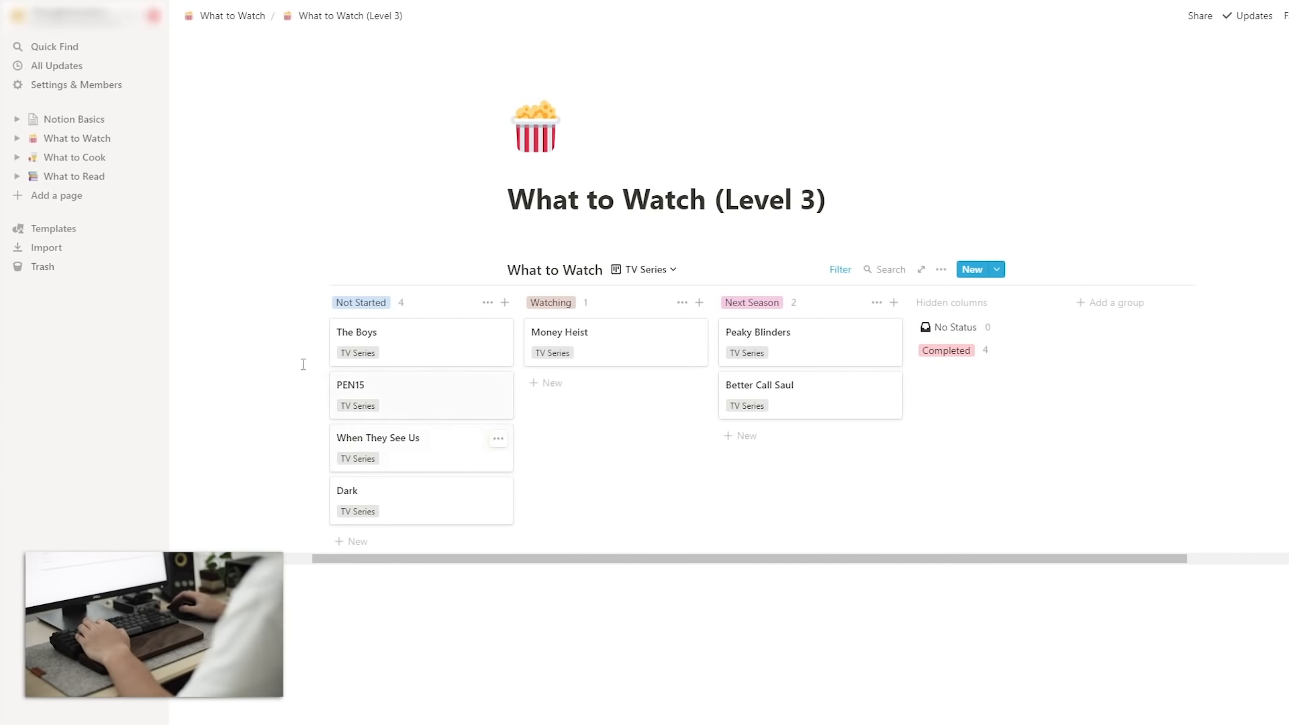
left_click(95, 157)
scroll(584, 386, "right", 3)
scroll(596, 391, "right", 6)
scroll(596, 394, "left", 9)
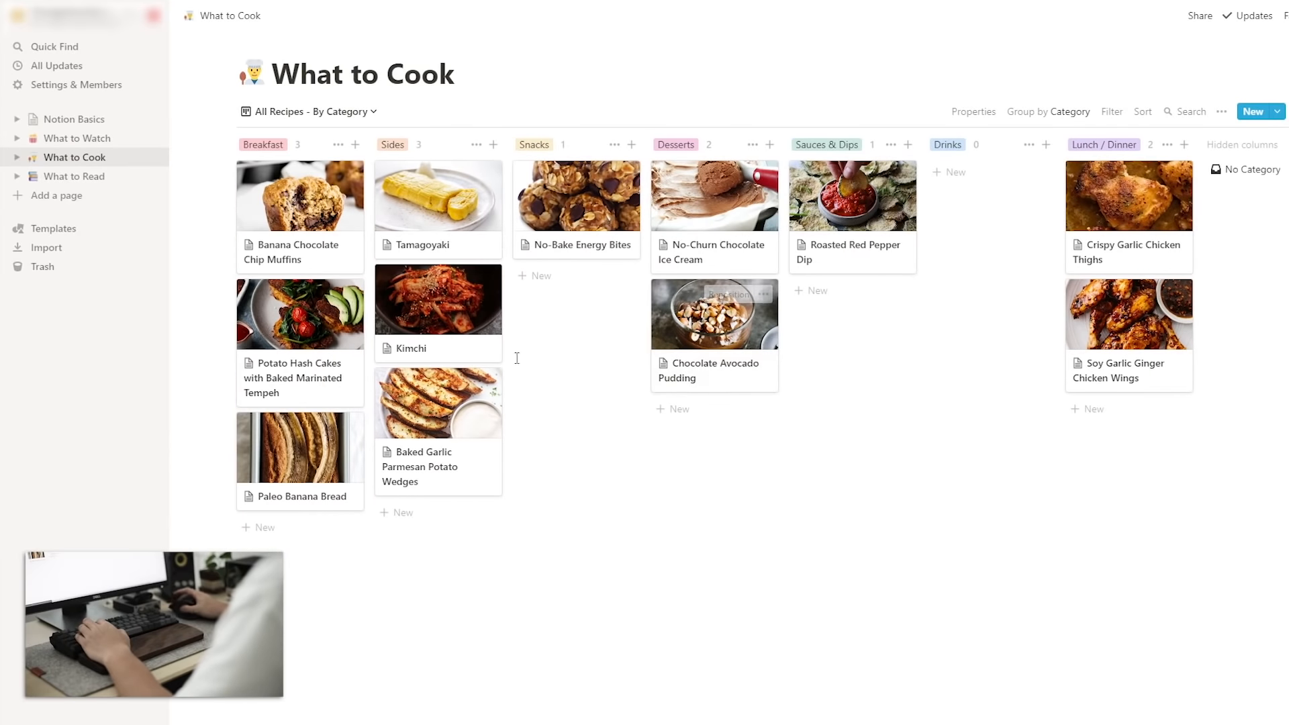
left_click(94, 177)
scroll(700, 352, "down", 3)
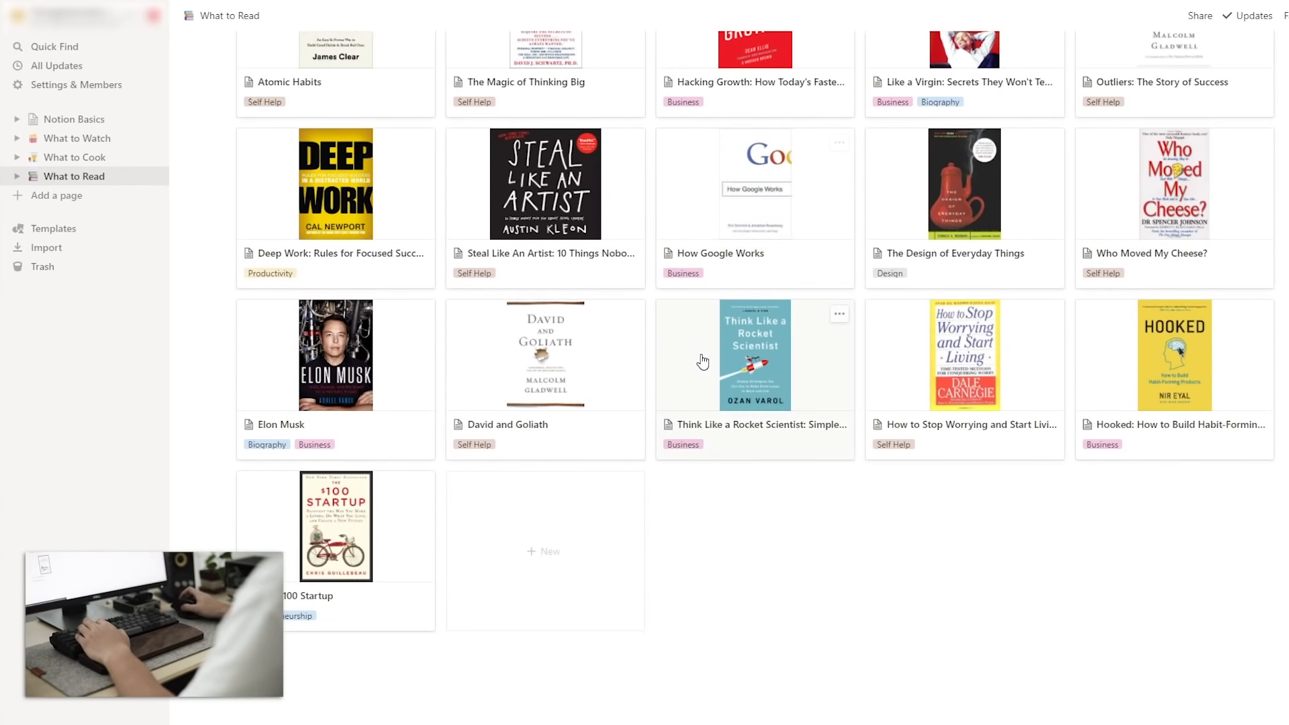
scroll(702, 361, "up", 3)
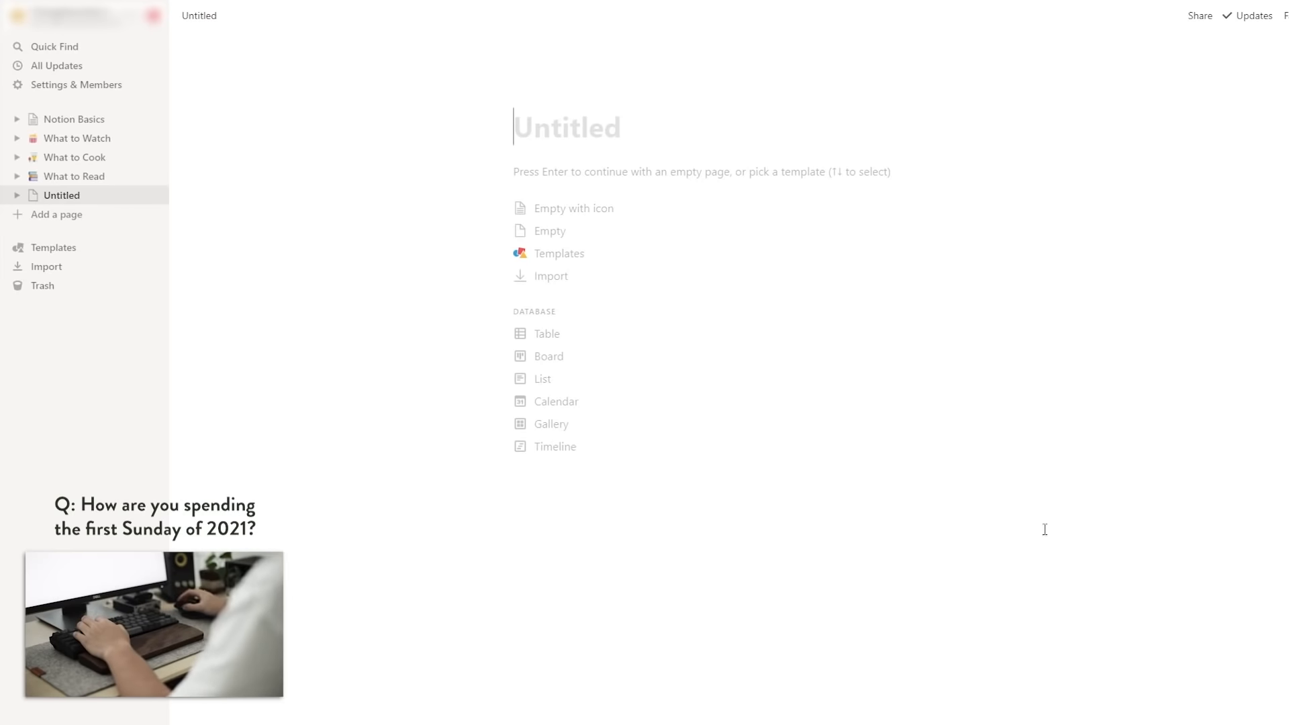
Title the new page Sunday Fundays and give it a party face icon.
type("Sunday Fundays")
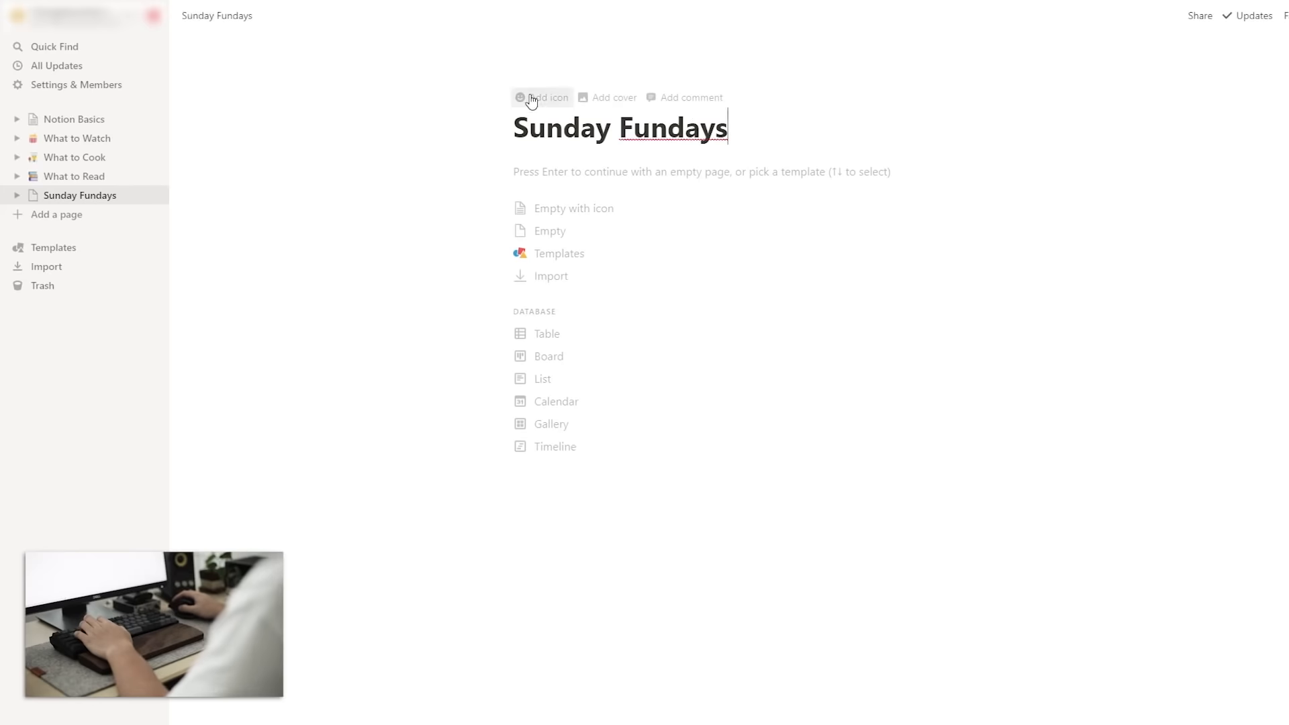
left_click(531, 100)
type("party")
left_click(446, 236)
Add Read, Cook and Watch headings, and insert a callout reading "Read a new book!" under Read.
left_click(794, 249)
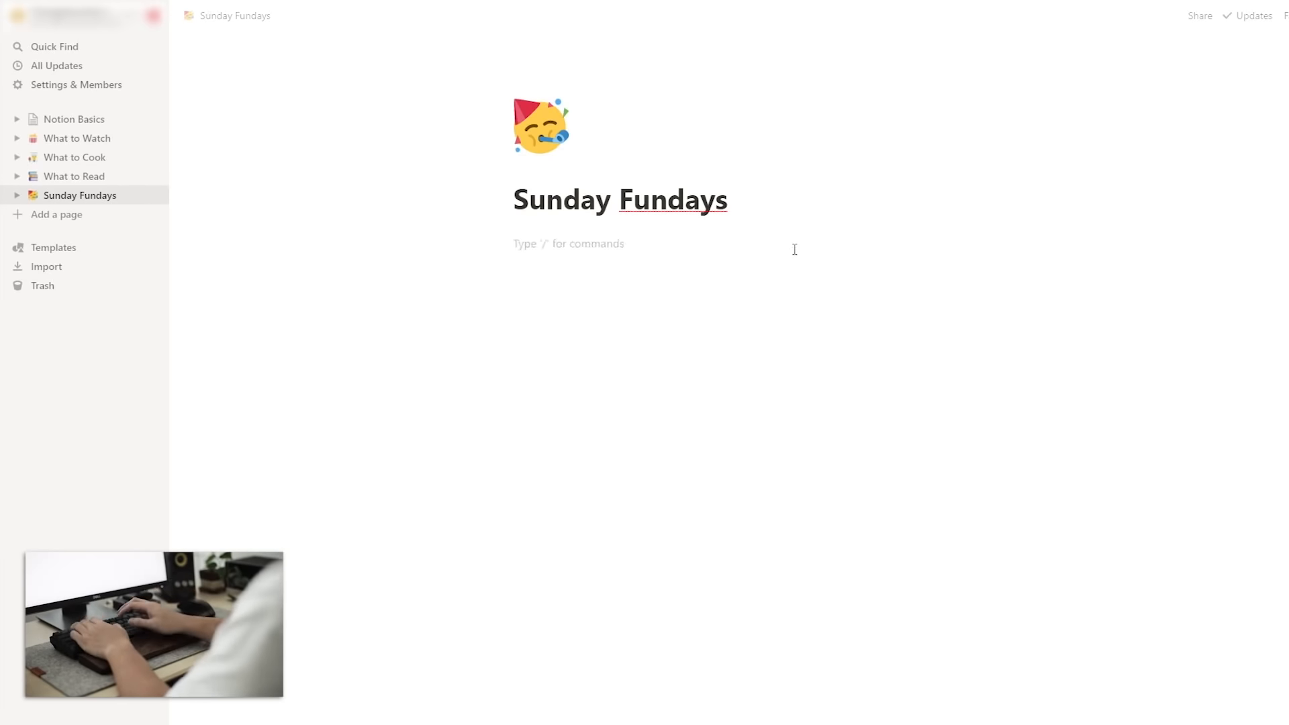
left_click(725, 253)
key("Return")
type("/callout")
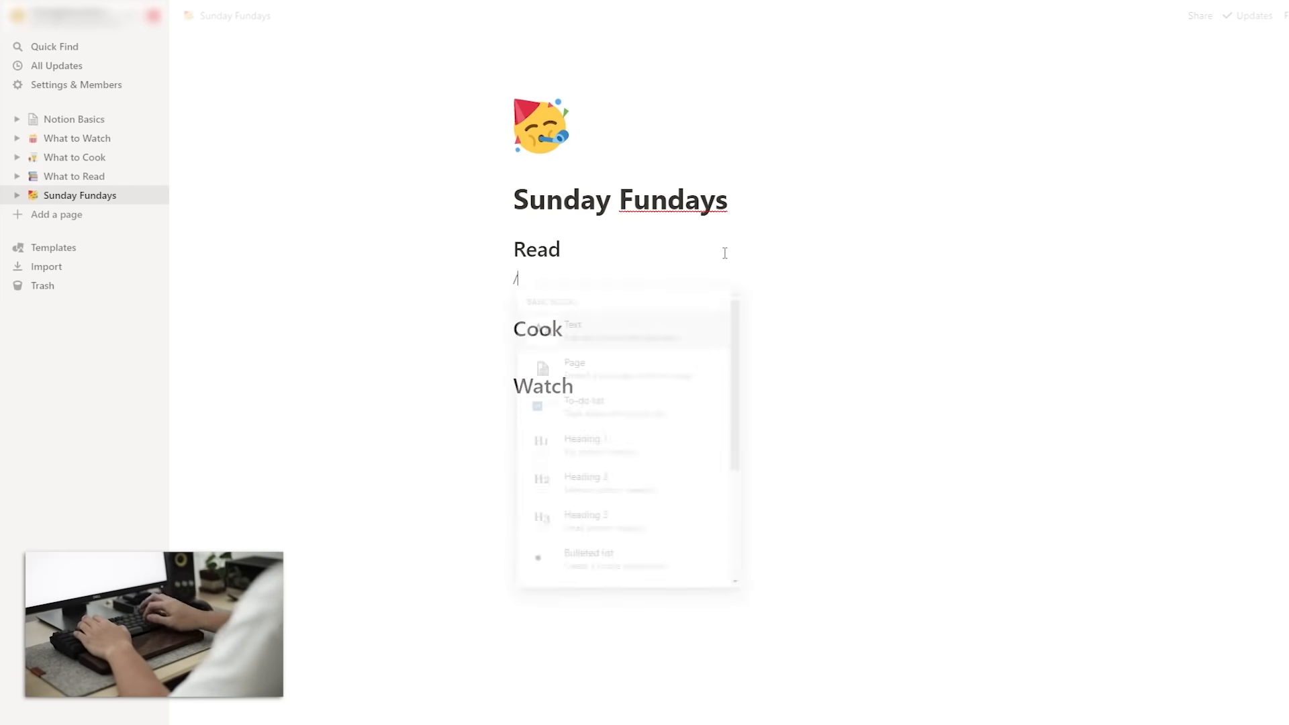
key("Return")
Insert a callout reading "Try a new recipe!" under the Cook heading.
left_click(695, 354)
key("Return")
type("/callout")
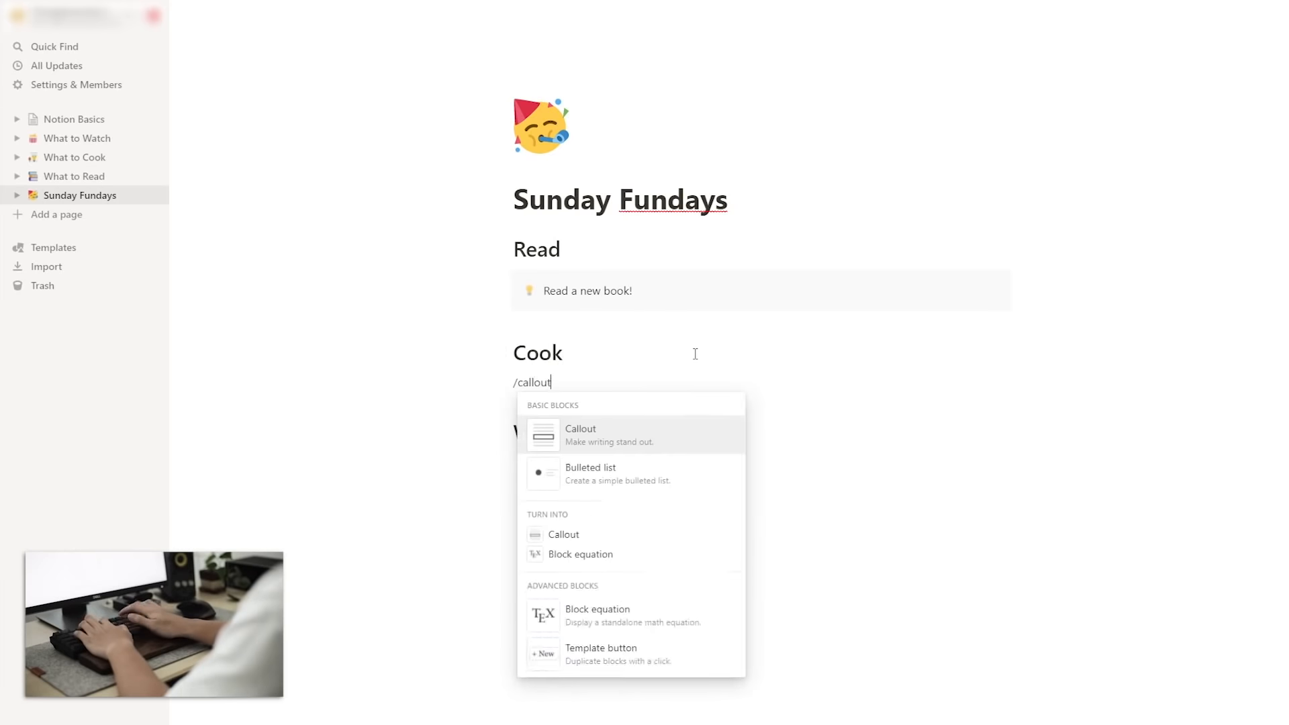
key("Return")
type("Try a new r")
Insert a callout reading "Watch a movie!" under the Watch heading.
key("Return")
type("/callout")
key("Return")
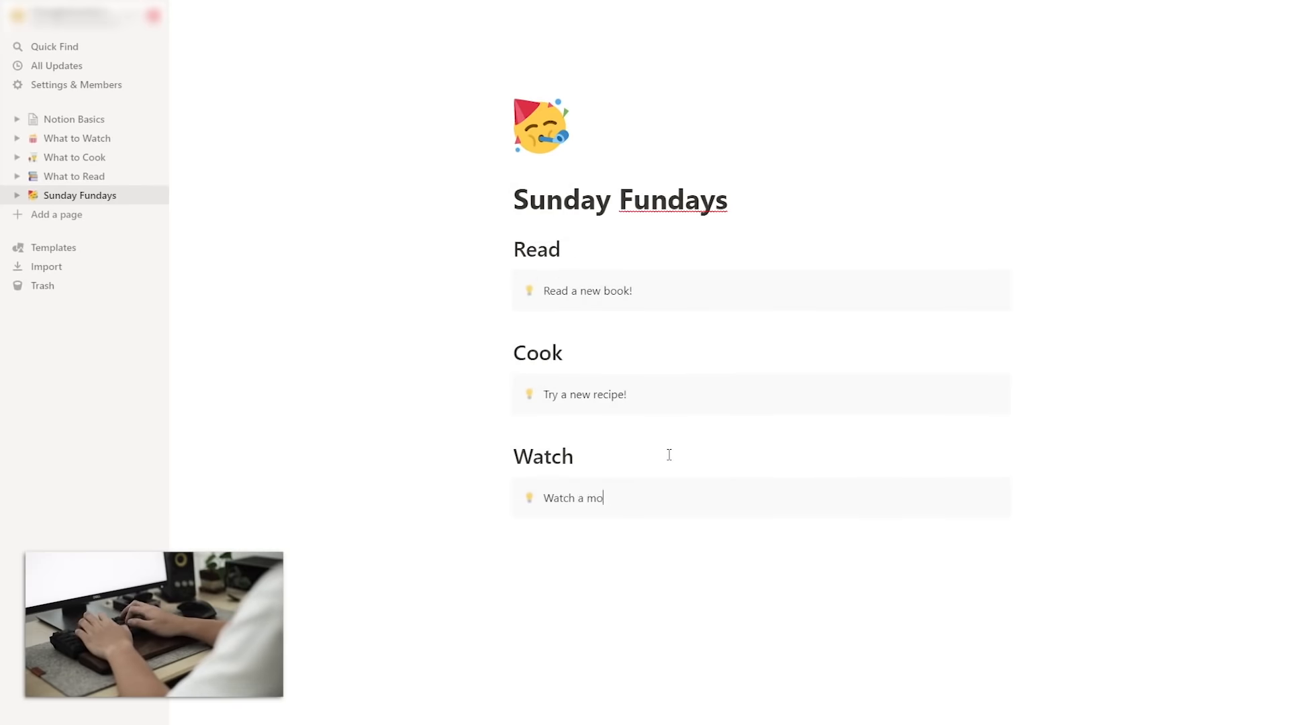
Insert a linked What to Read database beneath the "Read a new book!" callout.
left_click(745, 284)
key("Return")
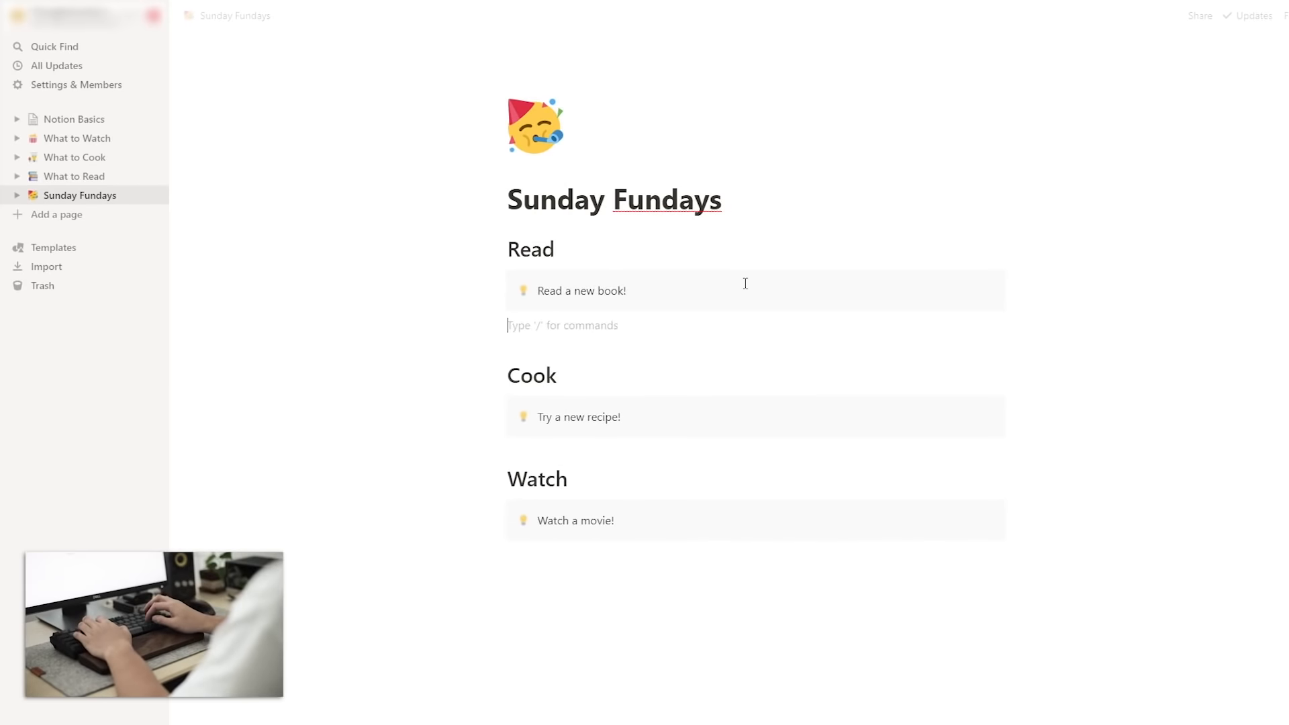
type("/create")
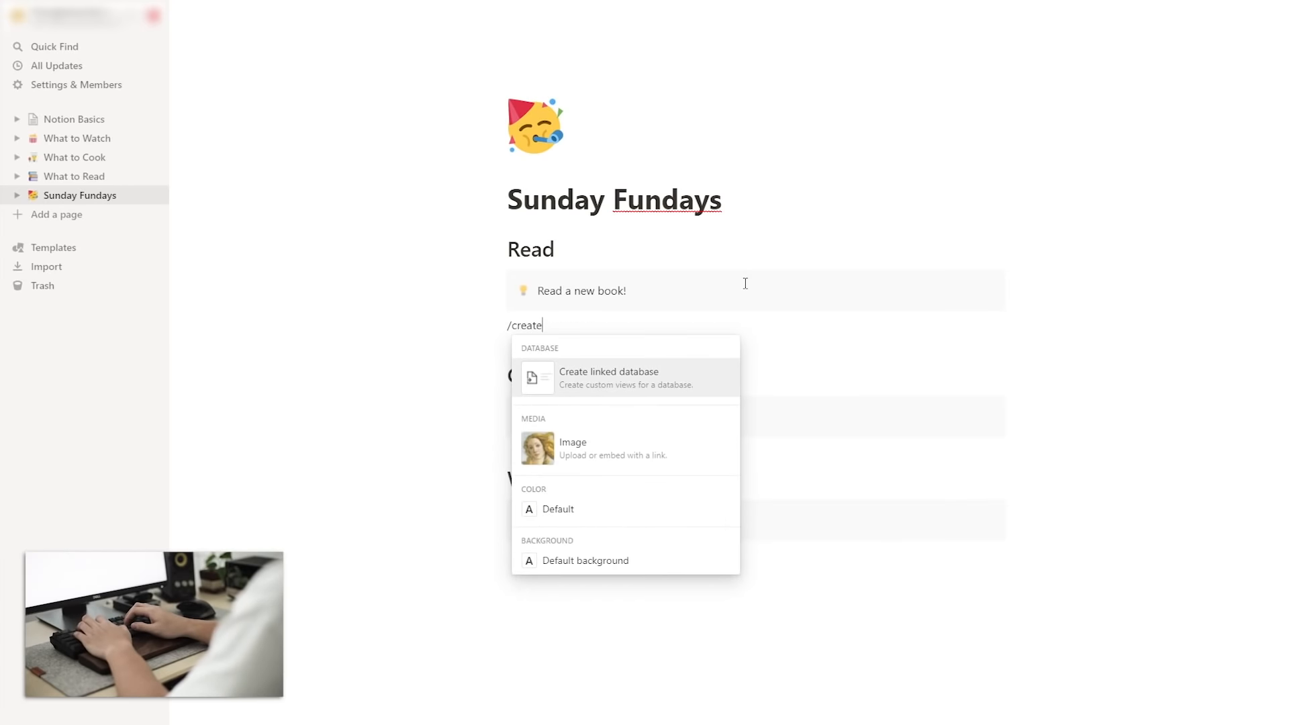
key("Return")
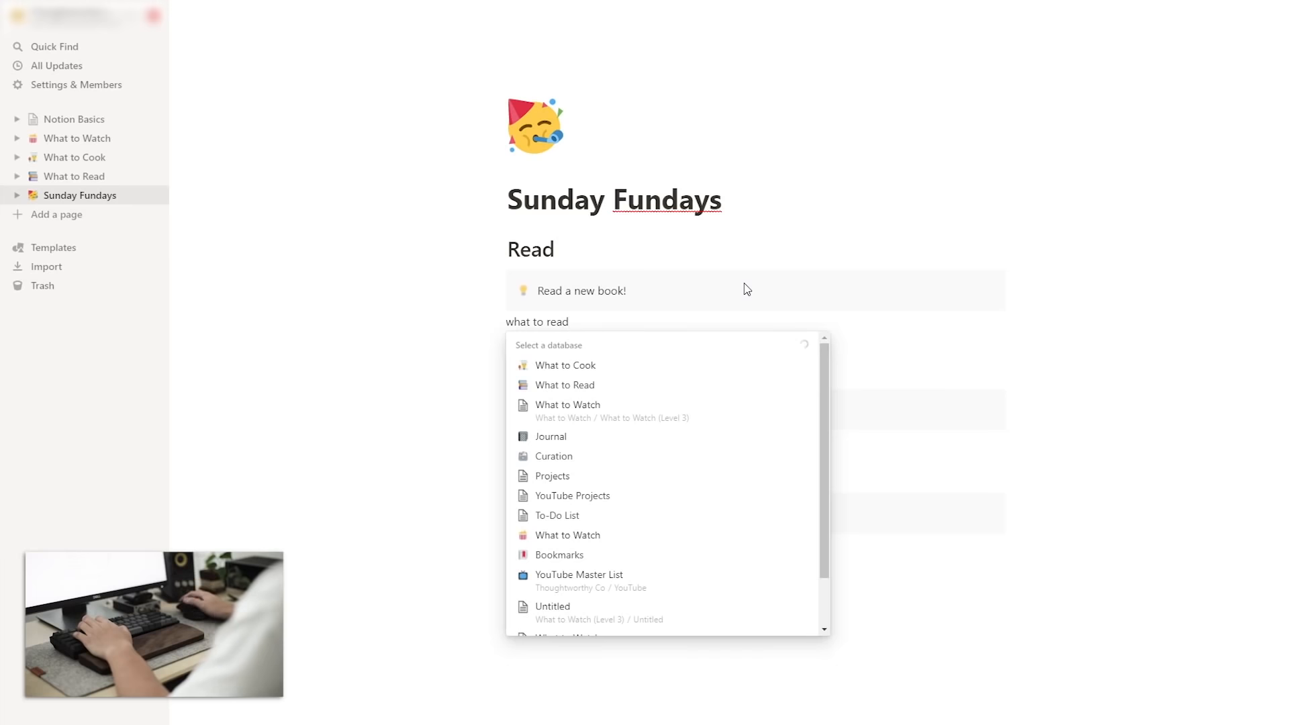
left_click(571, 364)
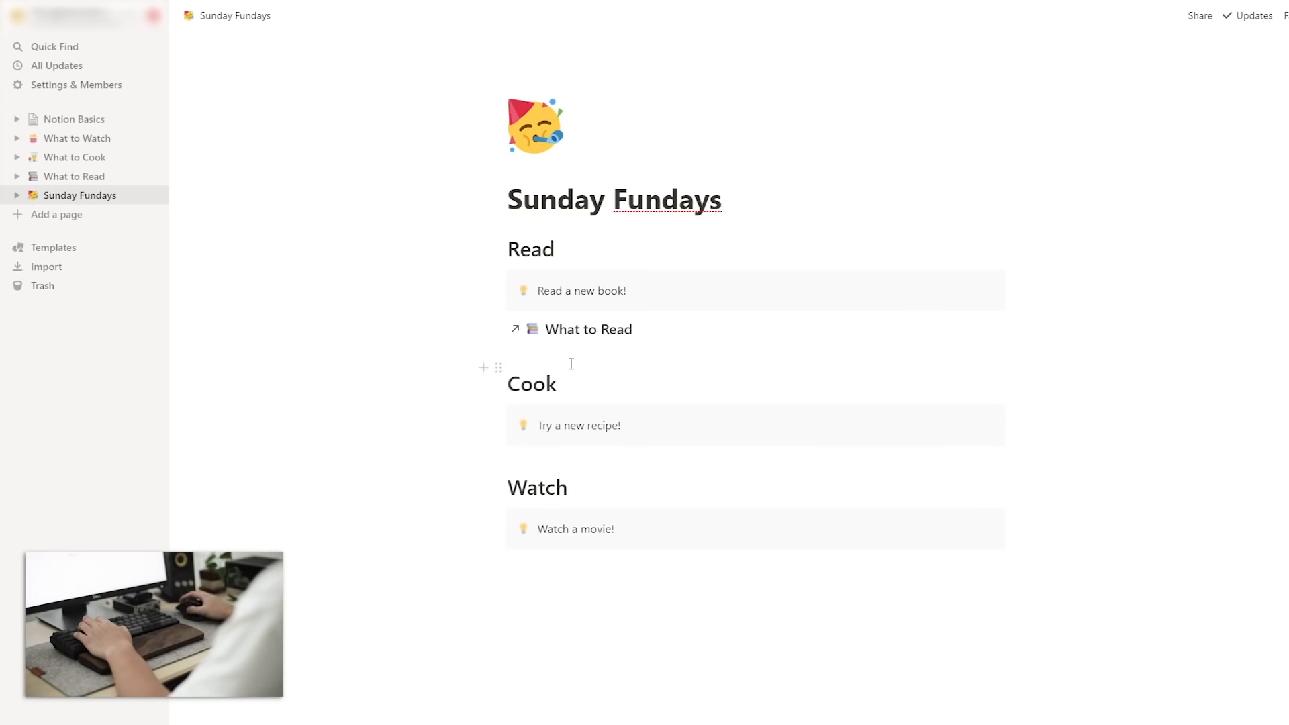
Insert a linked What to Cook database beneath the "Try a new recipe!" callout.
scroll(695, 336, "down", 3)
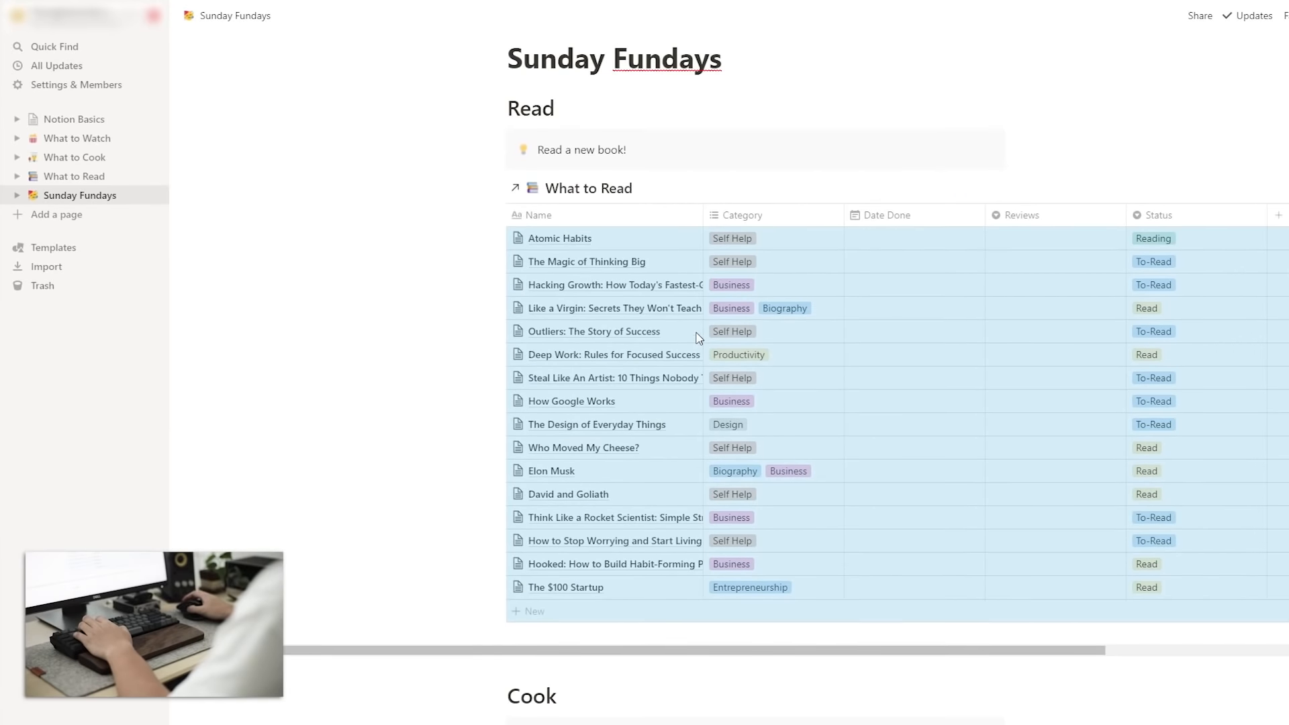
scroll(698, 339, "down", 4)
left_click(671, 409)
key("Return")
type("/create")
key("Return")
type("what to cook")
left_click(665, 482)
Insert a linked What to Watch database beneath the "Watch a movie!" callout.
scroll(664, 522, "down", 6)
left_click(659, 547)
type("/create")
key("Return")
type("what to watch")
left_click(613, 439)
Add a Gallery view to the linked What to Read database.
scroll(1039, 347, "up", 12)
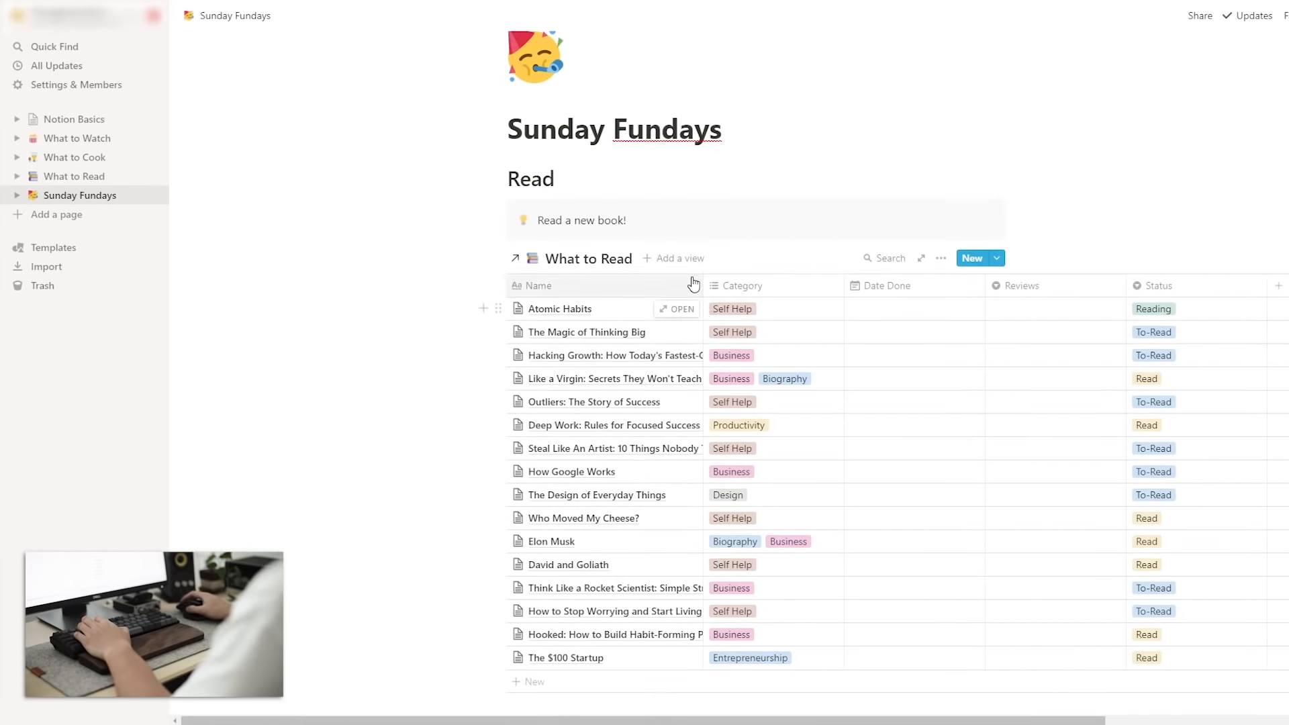
left_click(675, 259)
left_click(692, 548)
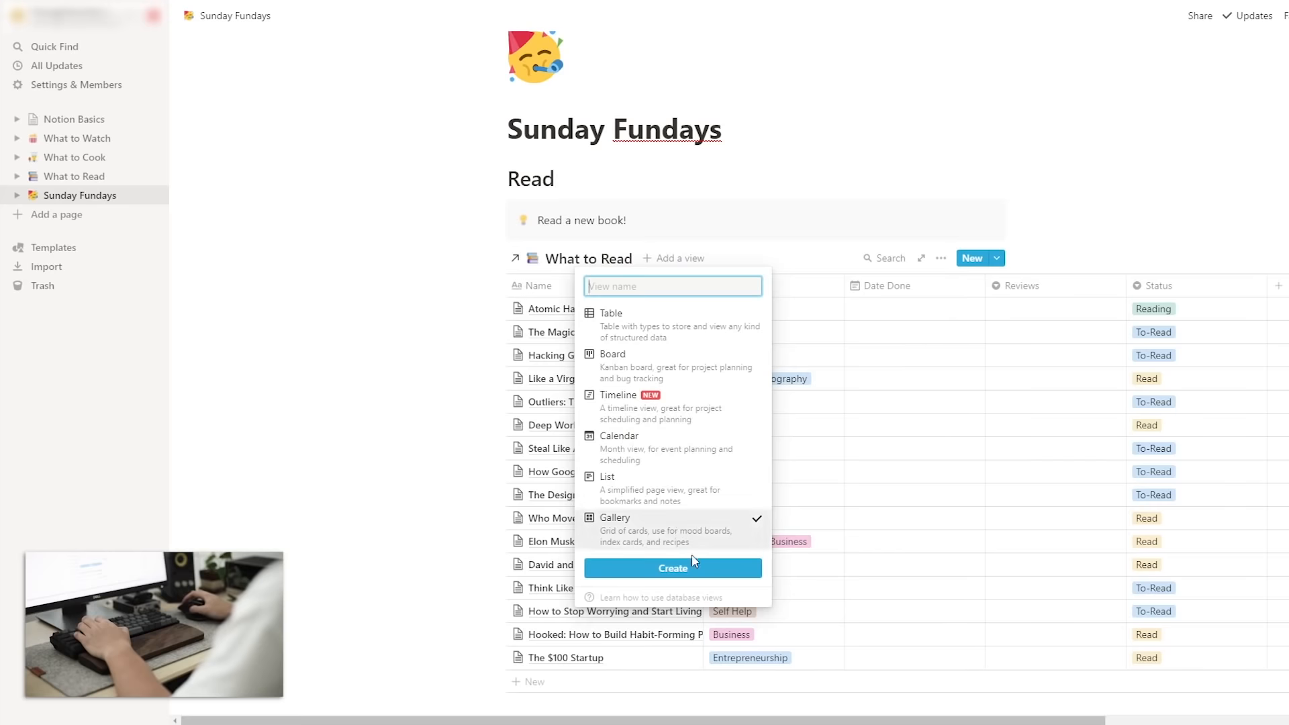
left_click(692, 568)
Set the What to Read gallery's card size to Small and turn on Fit image.
scroll(933, 255, "down", 1)
left_click(941, 188)
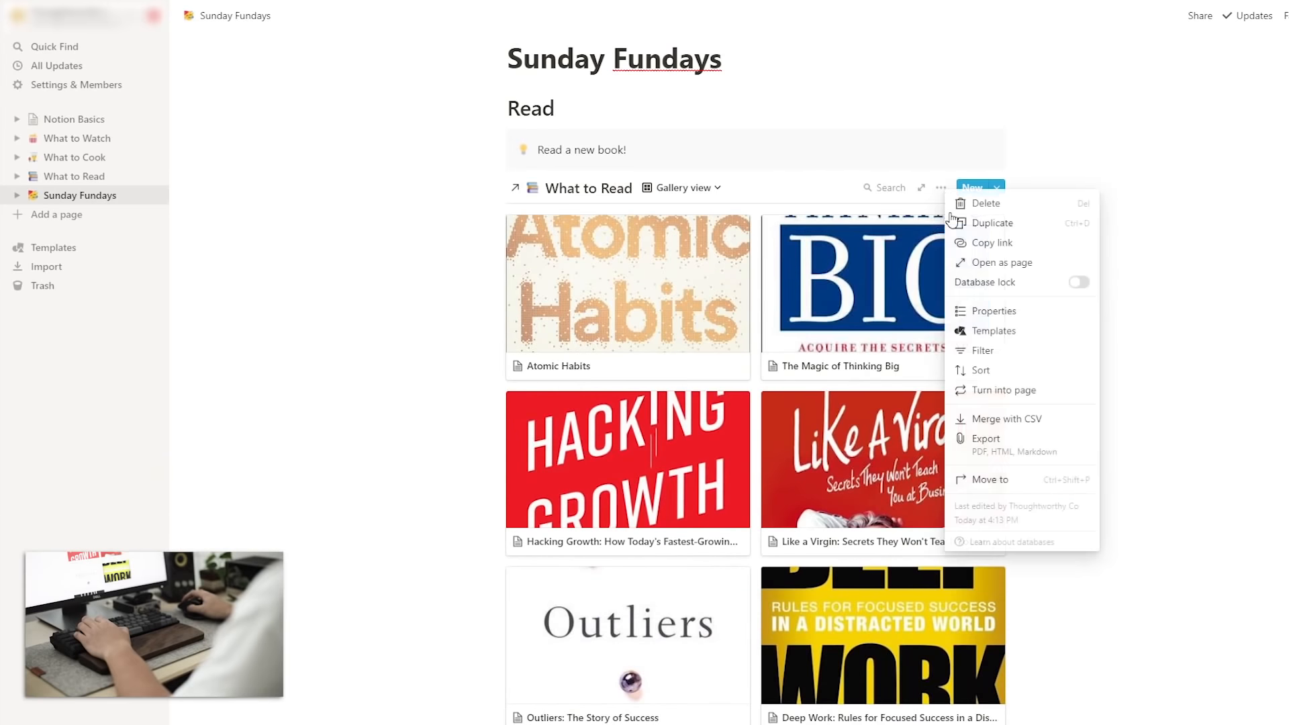
left_click(994, 311)
left_click(935, 263)
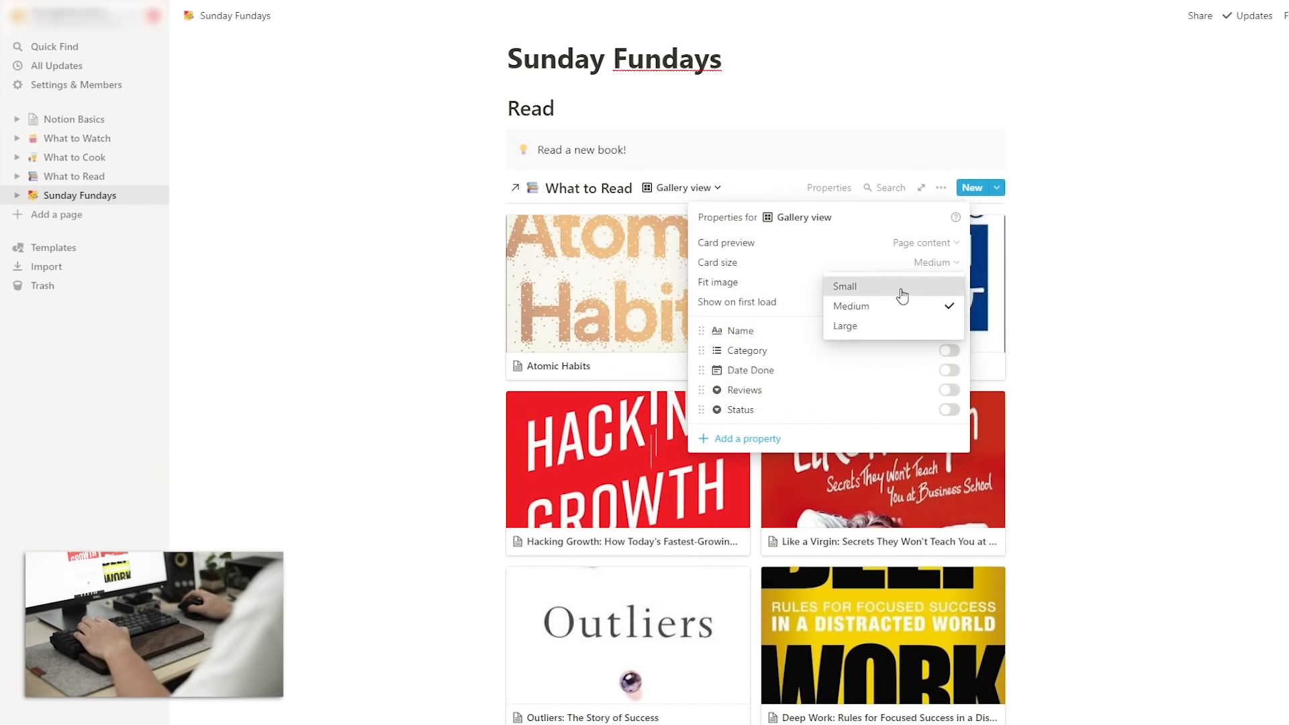
left_click(901, 295)
left_click(949, 281)
left_click(926, 315)
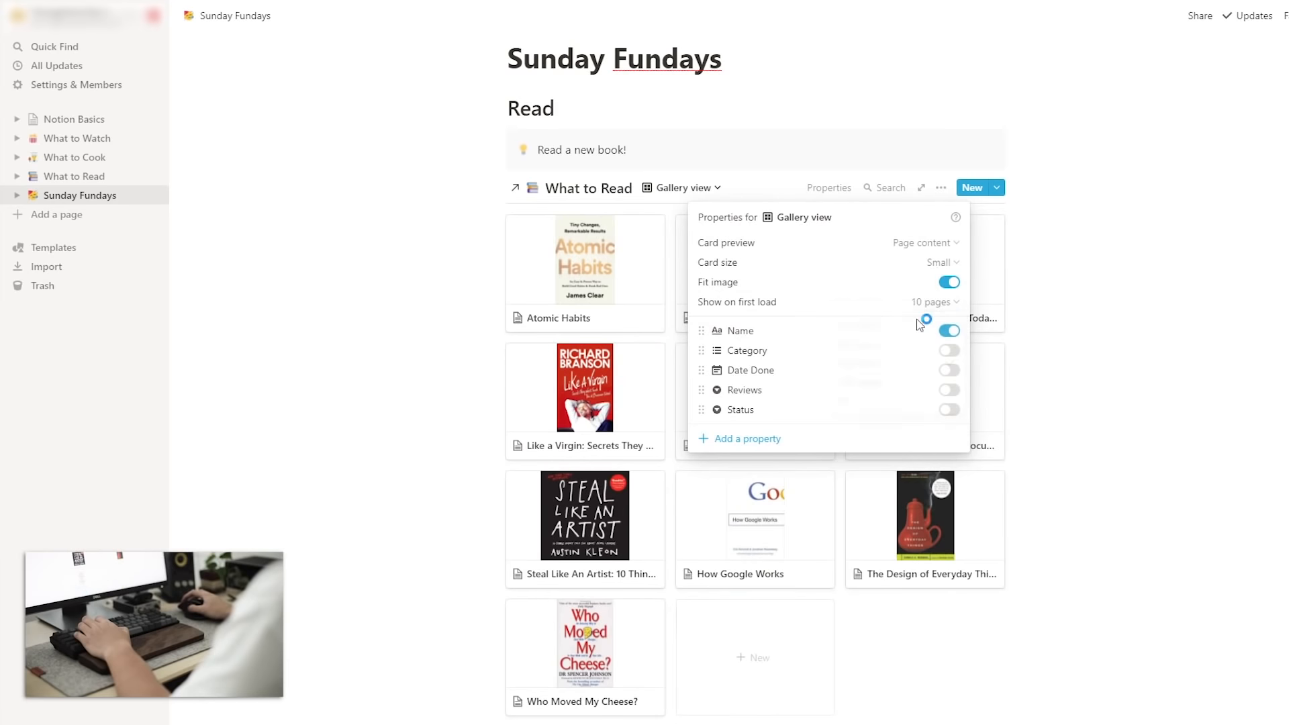
Filter the What to Read gallery to books whose Status is To-Read.
left_click(940, 188)
left_click(987, 349)
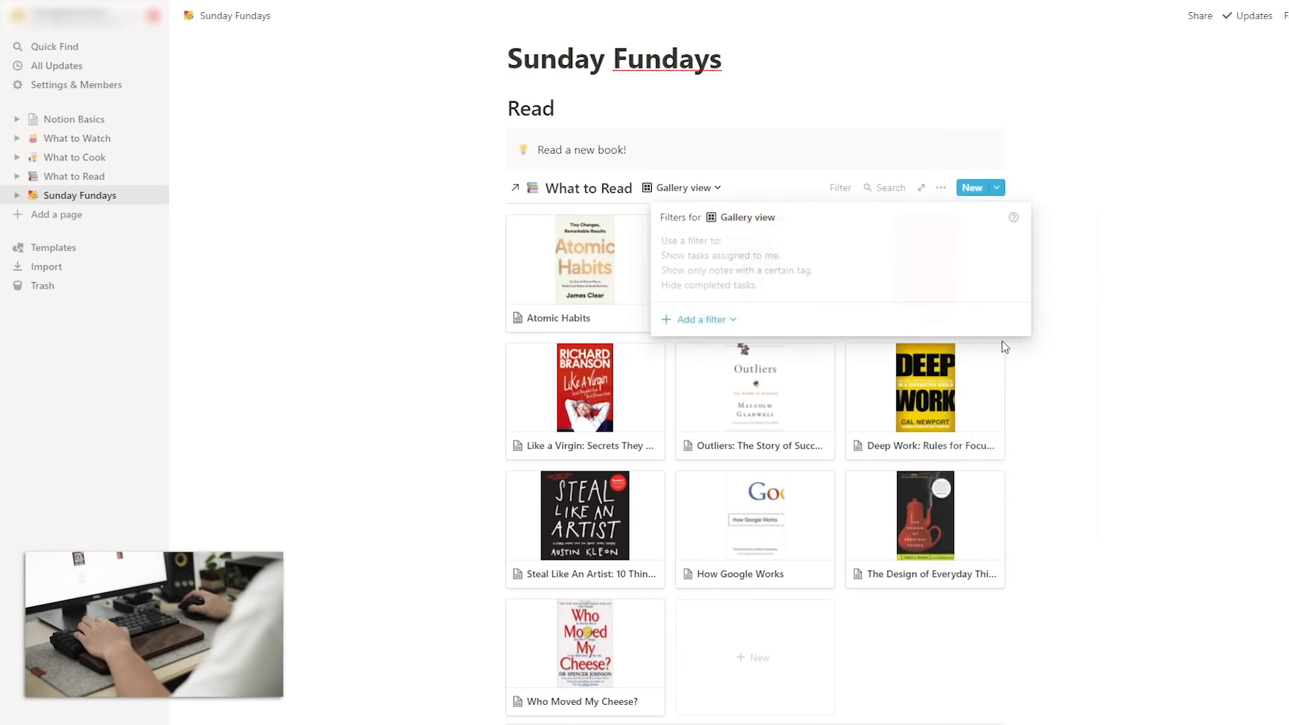
left_click(713, 320)
left_click(741, 387)
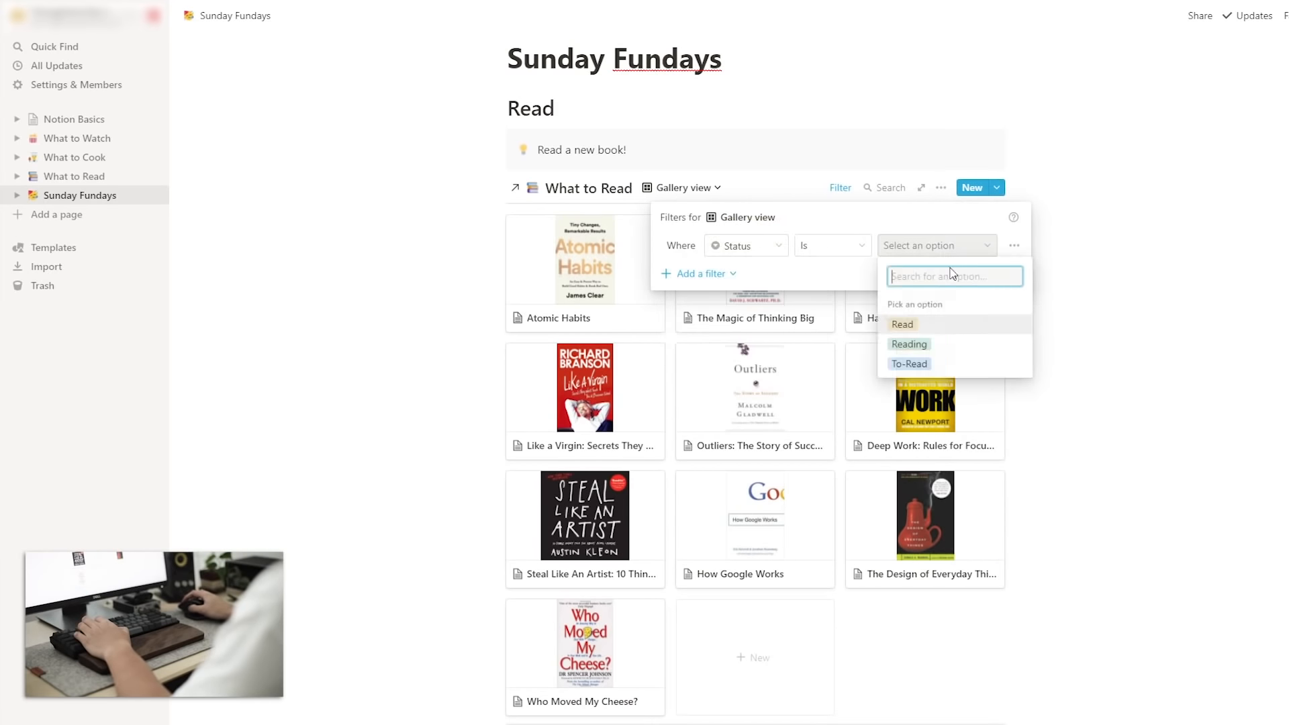
left_click(913, 363)
left_click(1151, 345)
Add a Board view to the linked What to Cook database.
scroll(1116, 249, "down", 6)
left_click(672, 288)
left_click(637, 389)
left_click(675, 595)
Give the What to Cook board small cards with an image preview, and hide the Energy, Ingredient, Tags, Thoughts and URL properties.
left_click(938, 287)
left_click(988, 409)
left_click(942, 362)
left_click(929, 383)
left_click(949, 410)
left_click(949, 429)
left_click(949, 450)
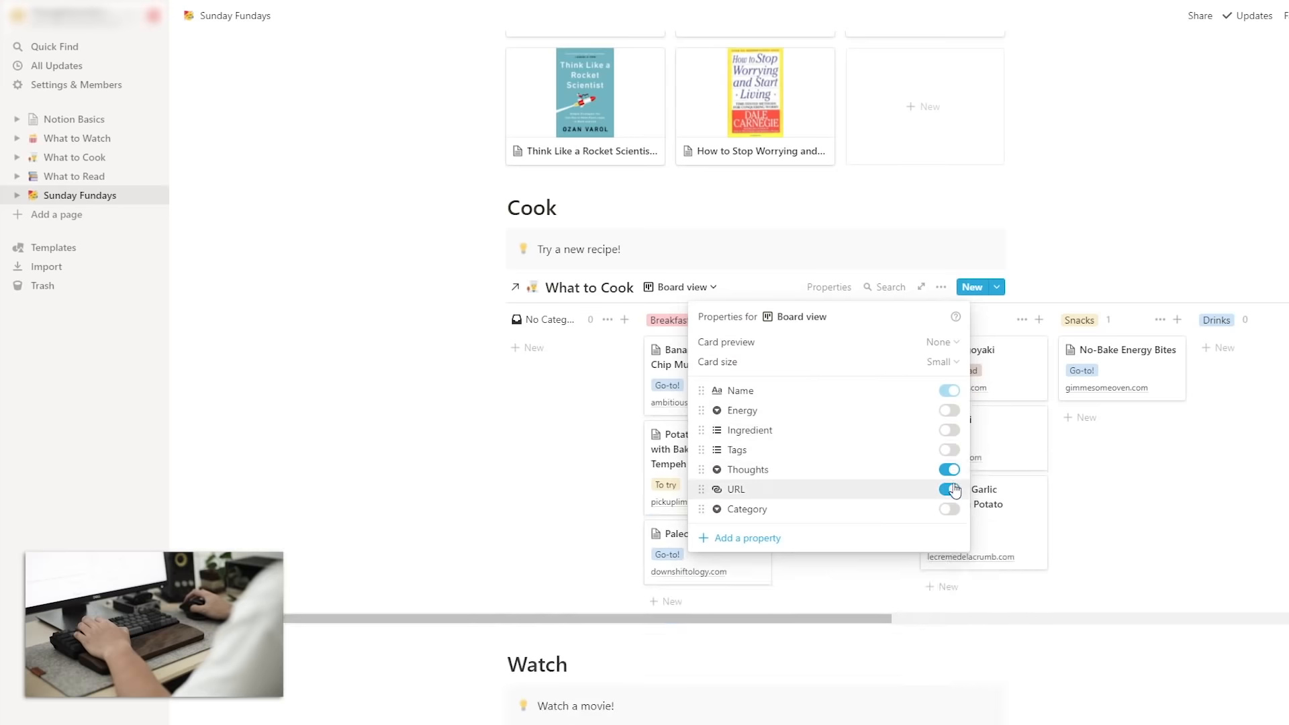
left_click(949, 469)
left_click(949, 489)
left_click(939, 342)
left_click(926, 404)
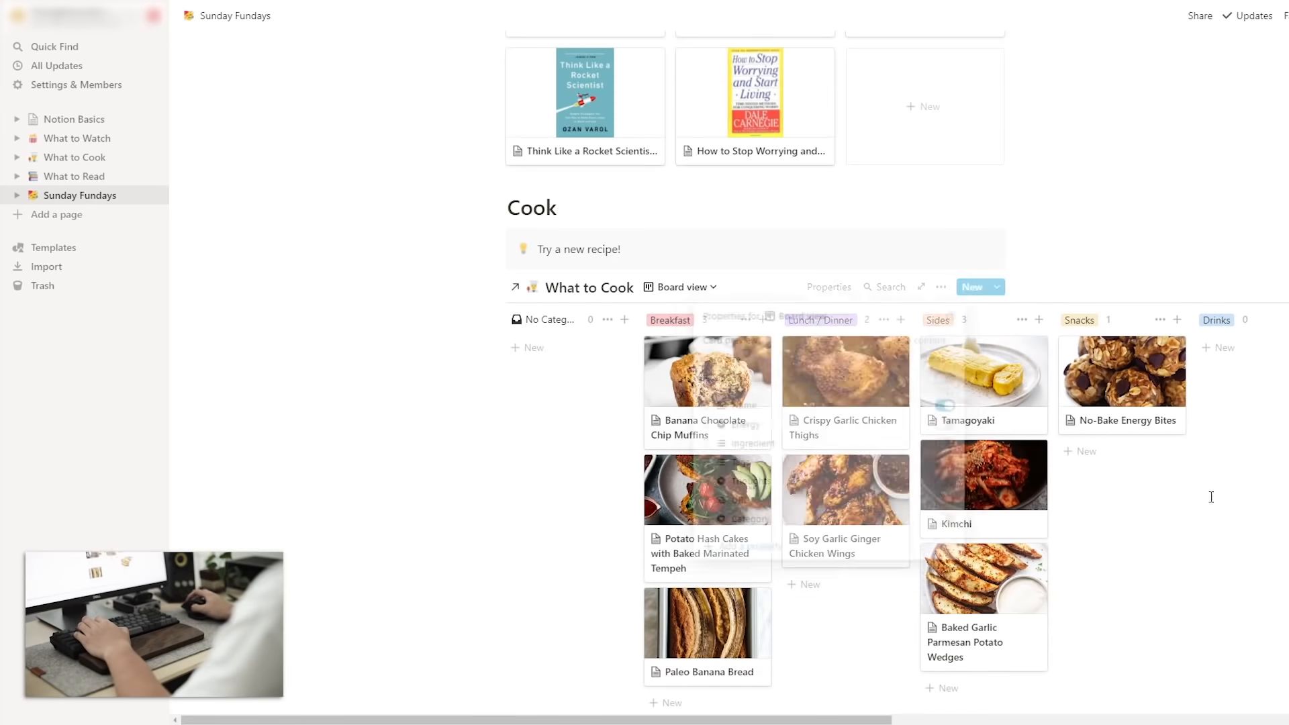
Filter the What to Cook board to recipes whose Thoughts value is To try.
scroll(926, 402, "down", 1)
left_click(941, 216)
left_click(980, 356)
left_click(701, 348)
left_click(745, 274)
left_click(713, 431)
left_click(937, 274)
left_click(900, 348)
left_click(943, 419)
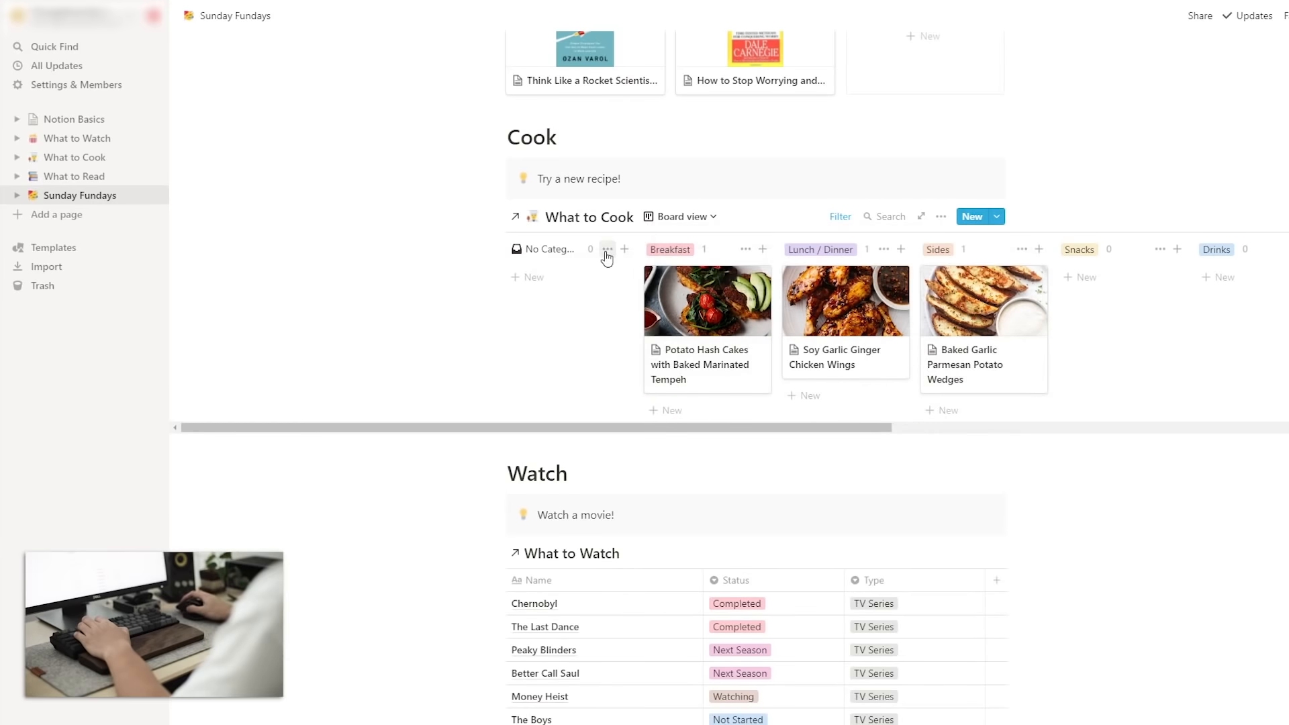
Hide the No Category column of the What to Cook board.
left_click(608, 249)
left_click(591, 277)
scroll(758, 347, "right", 2)
scroll(758, 348, "left", 1)
Add a List view to the linked What to Watch database.
scroll(772, 376, "down", 5)
left_click(661, 200)
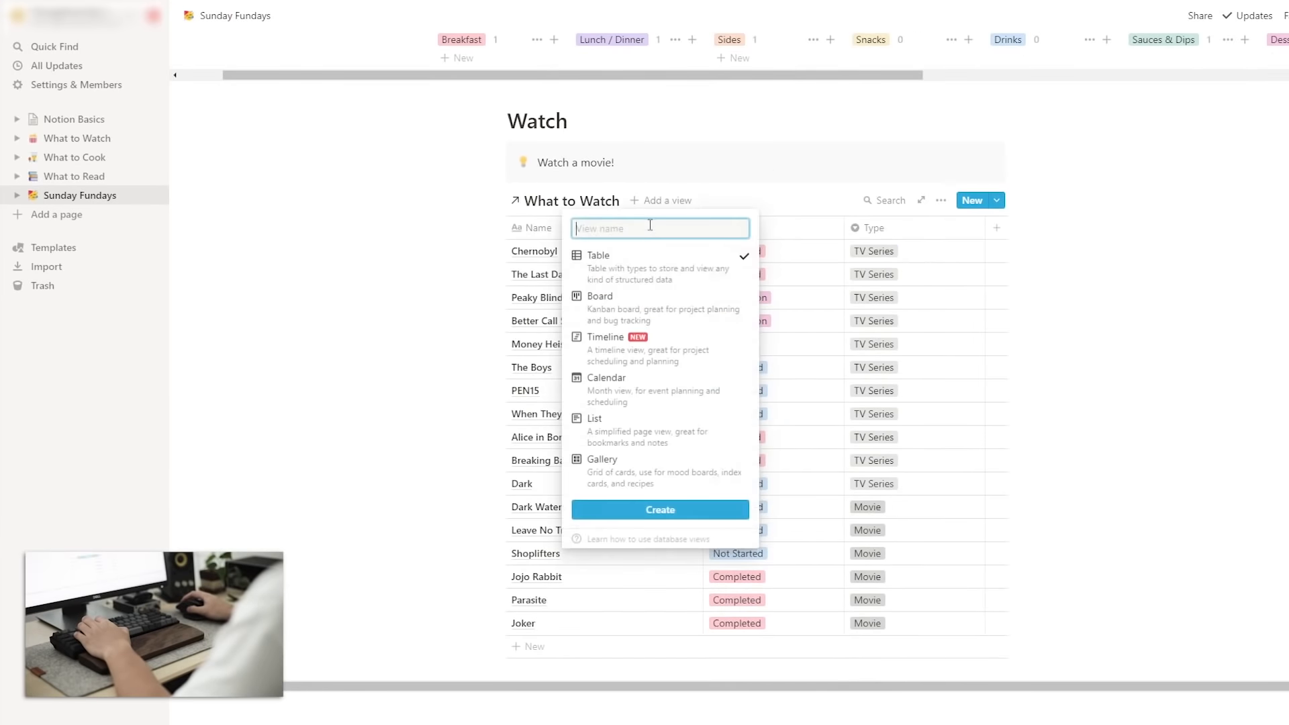
left_click(618, 417)
left_click(662, 509)
Filter the What to Watch list to entries whose Status is Not Started.
scroll(943, 402, "down", 2)
left_click(942, 375)
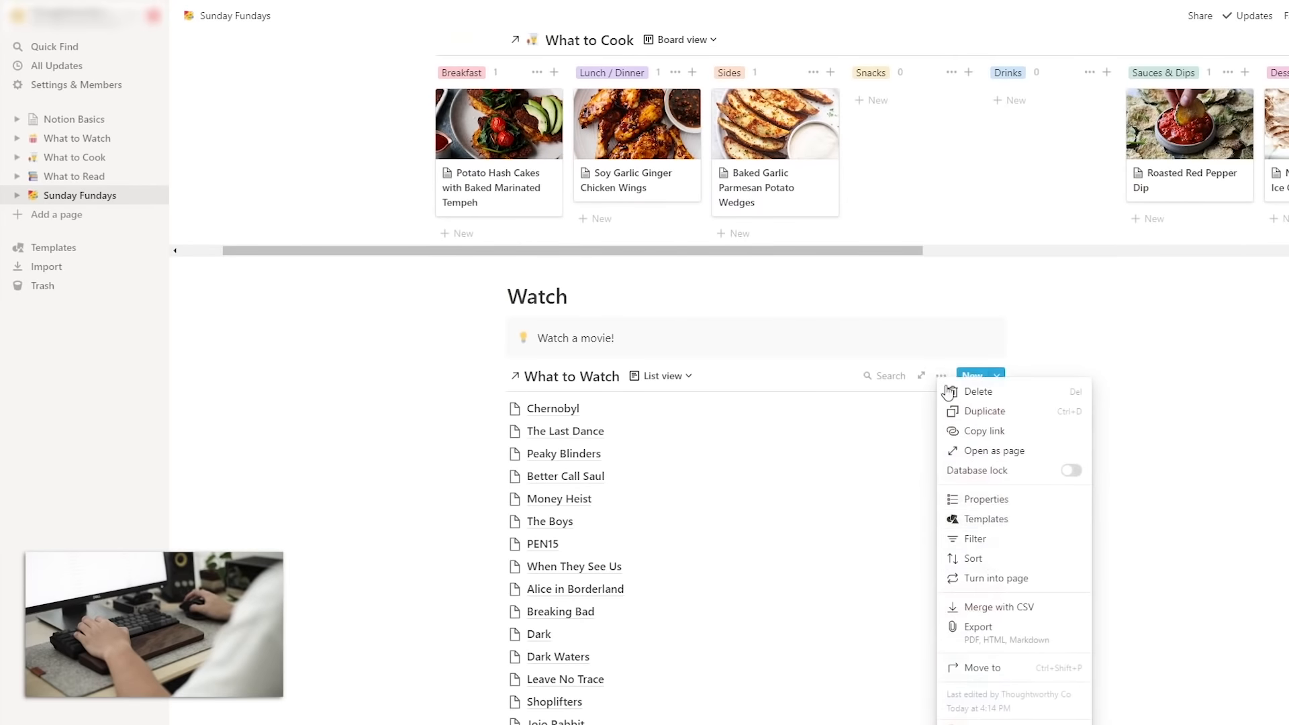
left_click(1027, 535)
left_click(696, 506)
left_click(702, 528)
left_click(742, 436)
left_click(763, 518)
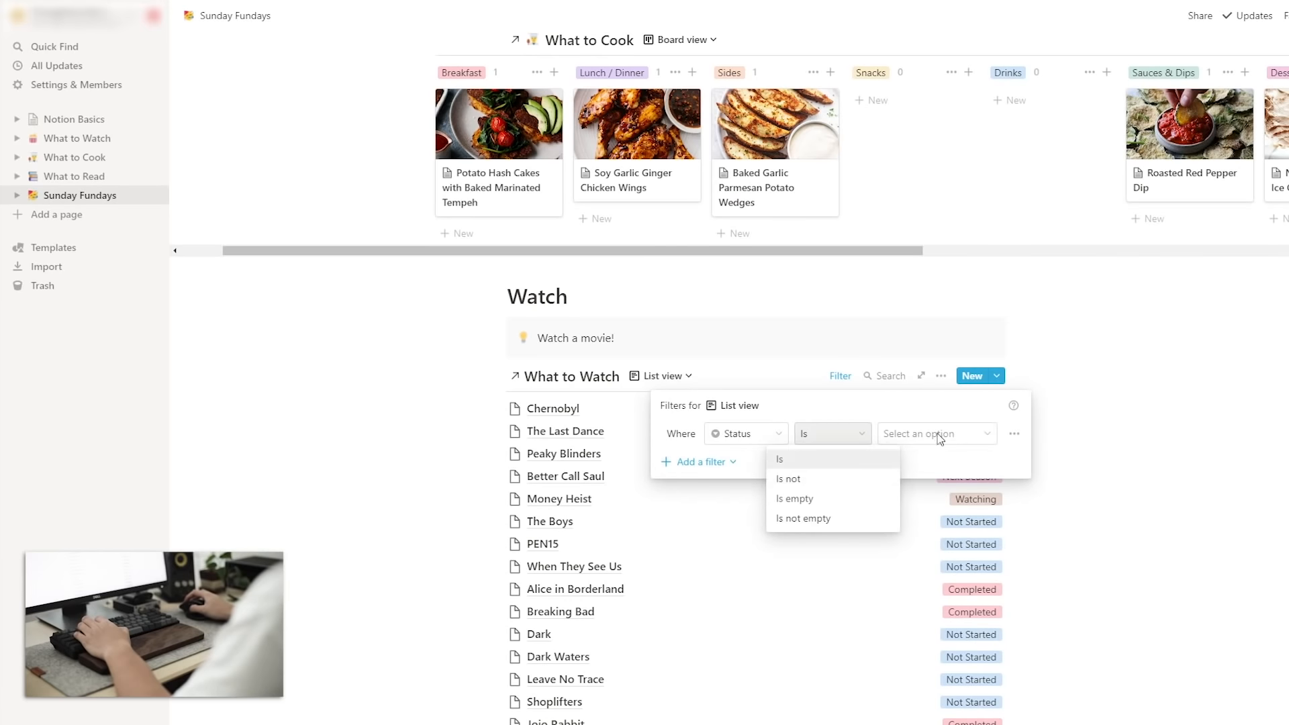
left_click(912, 437)
left_click(914, 512)
Add a second filter to the What to Watch list requiring Type to be Movie.
left_click(698, 462)
left_click(705, 489)
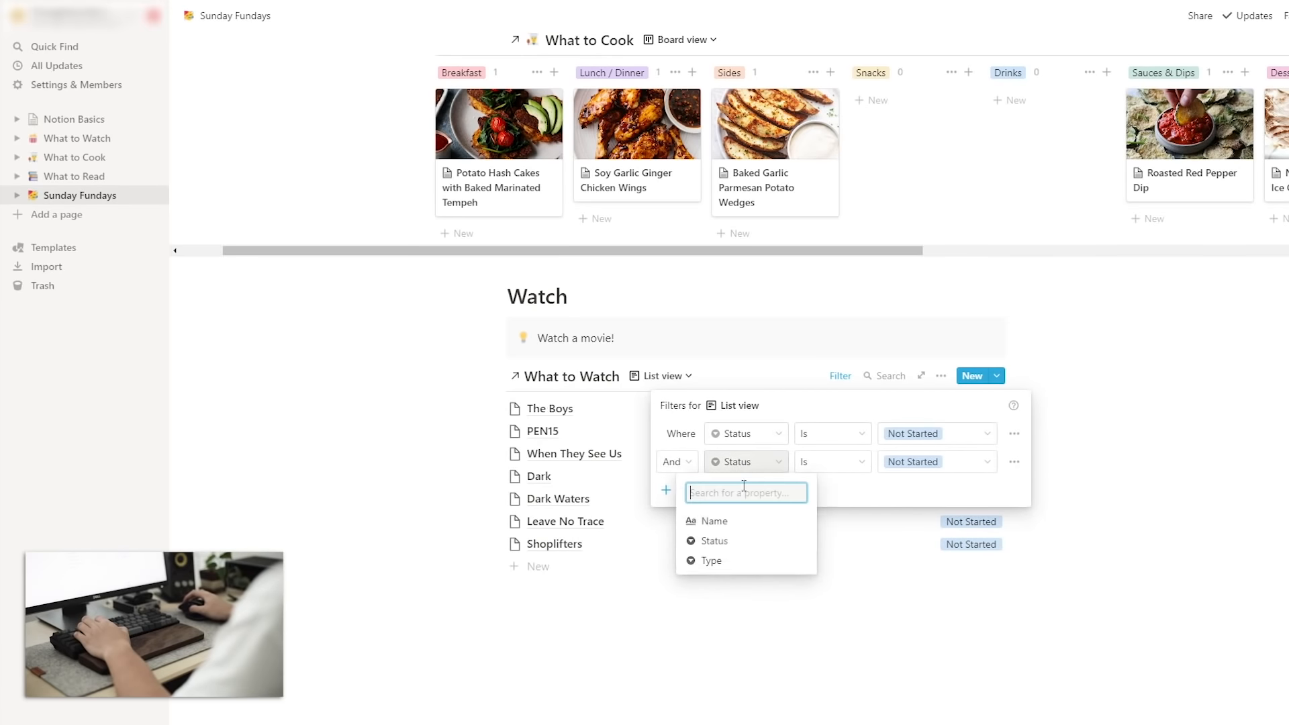
left_click(738, 563)
left_click(926, 460)
left_click(866, 500)
left_click(1110, 500)
Review the Read, Cook and Watch sections of the Sunday Fundays page from start to end.
scroll(1128, 515, "up", 5)
scroll(1128, 515, "up", 5)
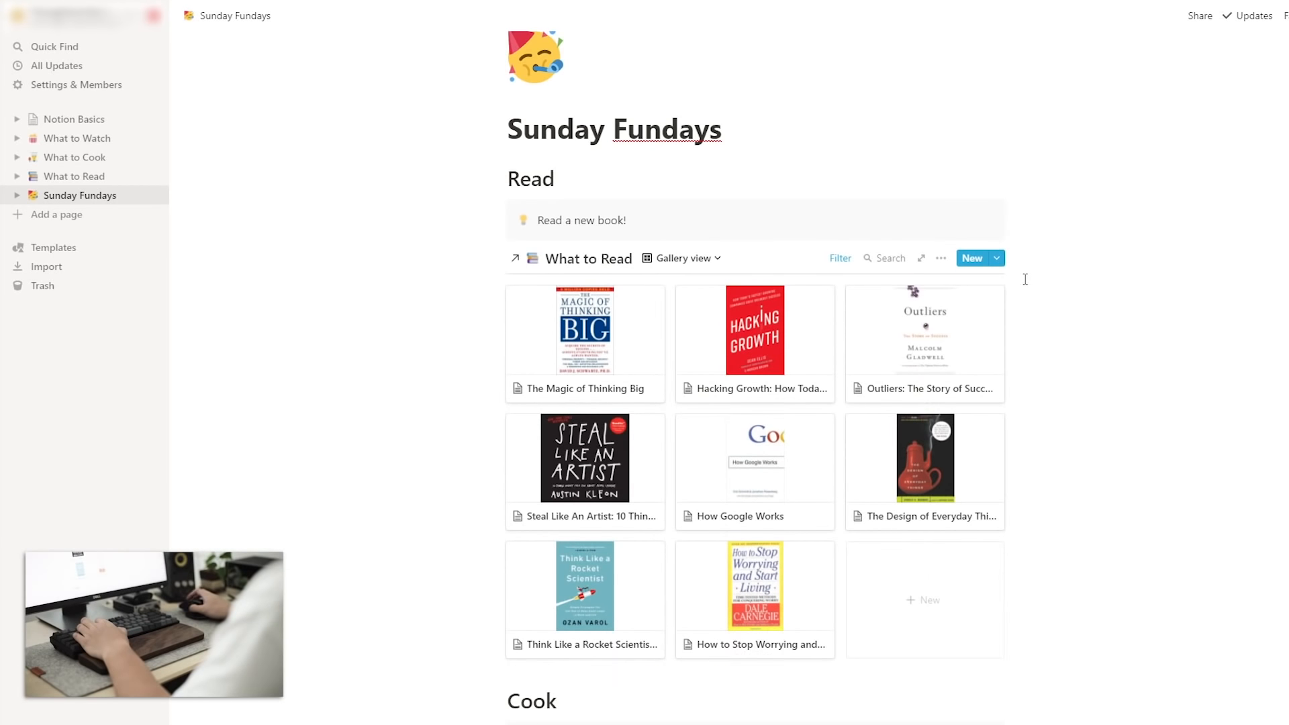
scroll(1013, 269, "up", 1)
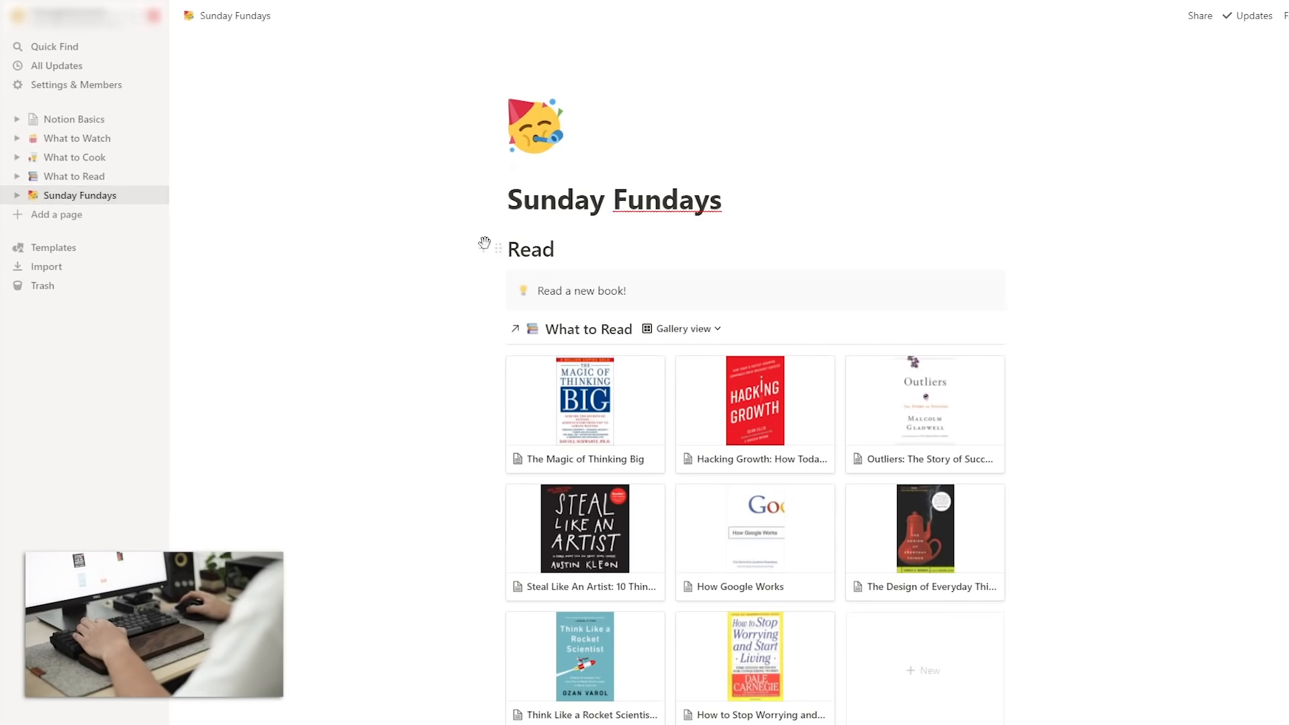
scroll(976, 185, "down", 2)
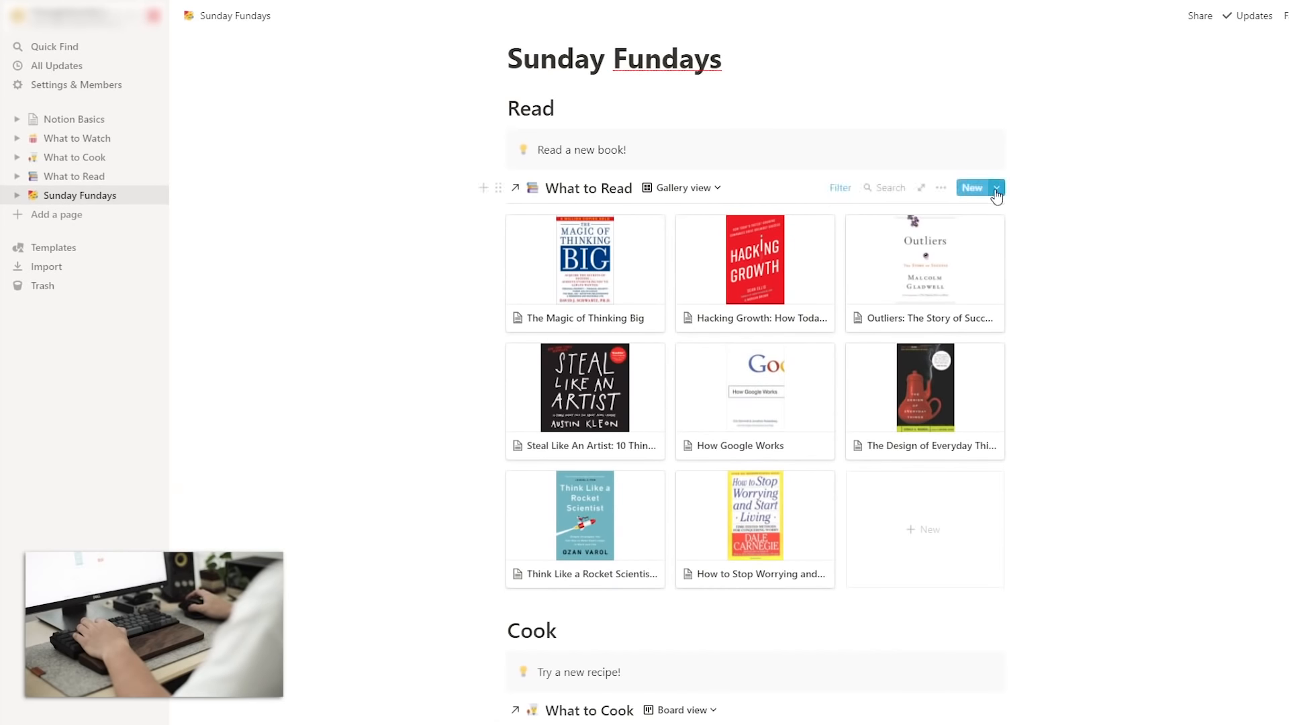
scroll(1139, 203, "up", 1)
scroll(755, 370, "down", 2)
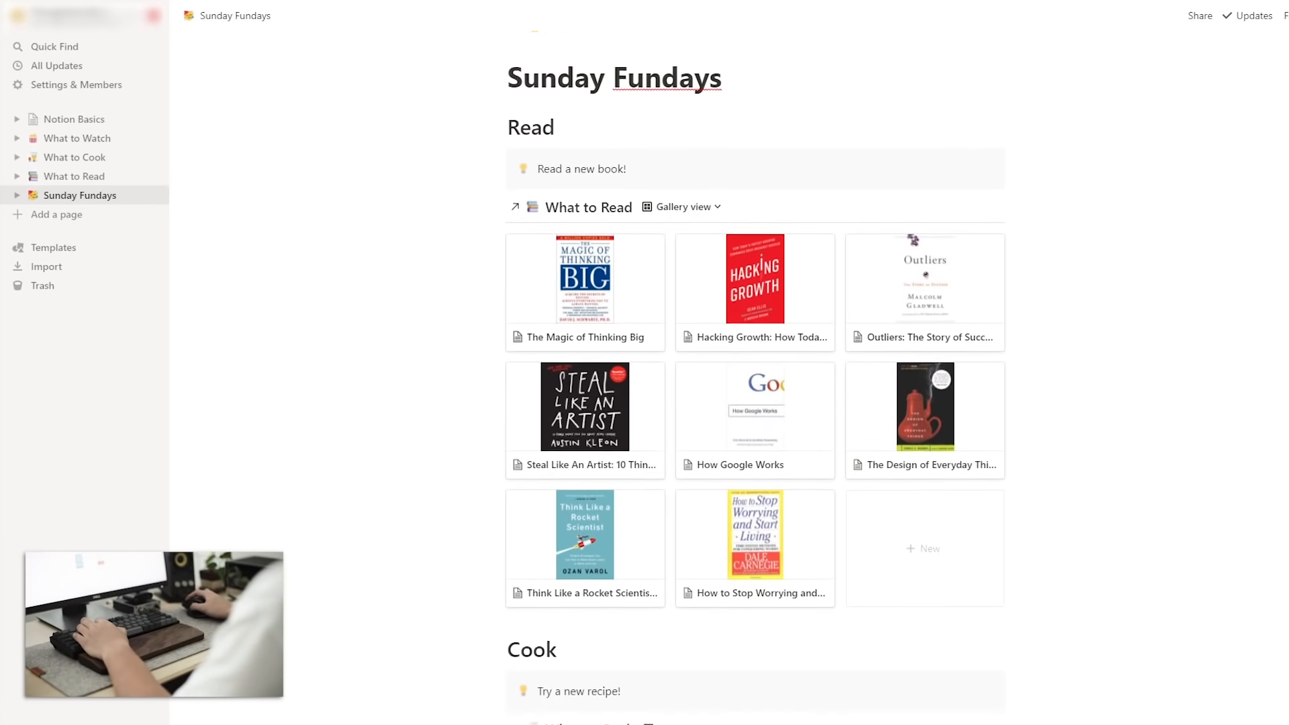
scroll(755, 370, "down", 3)
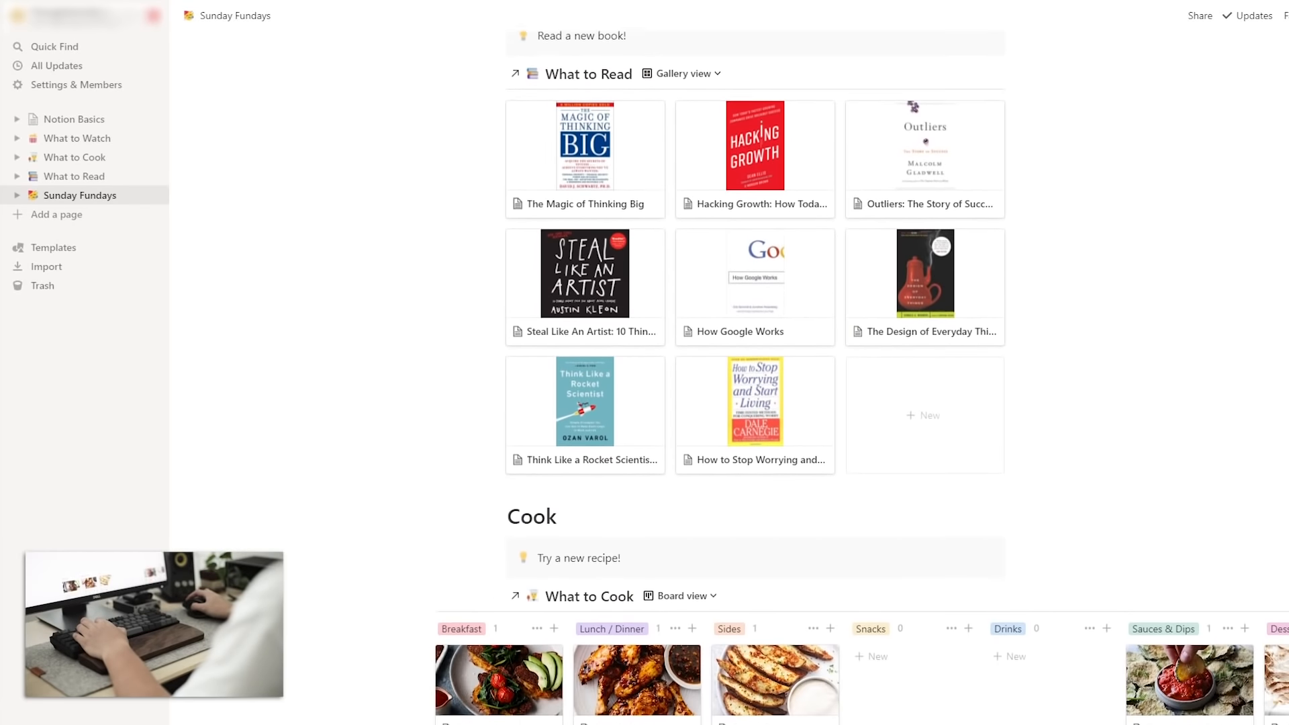
scroll(755, 370, "down", 4)
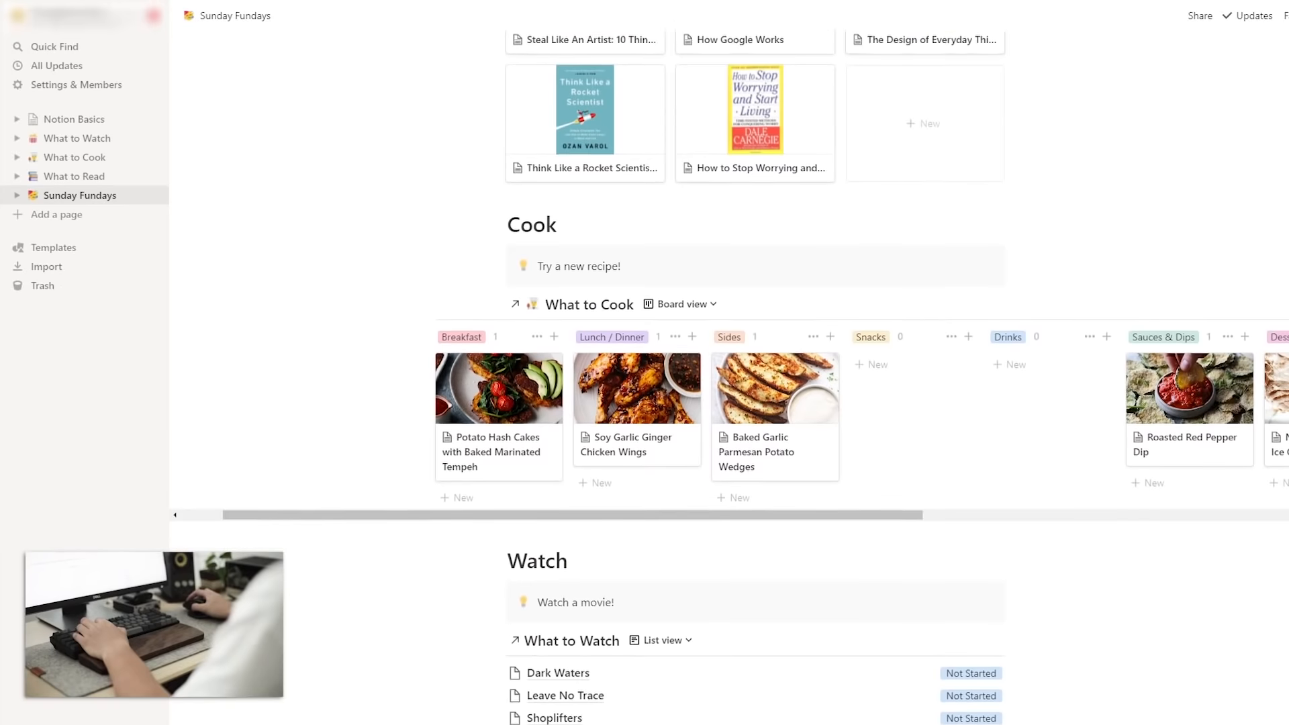
scroll(755, 370, "down", 2)
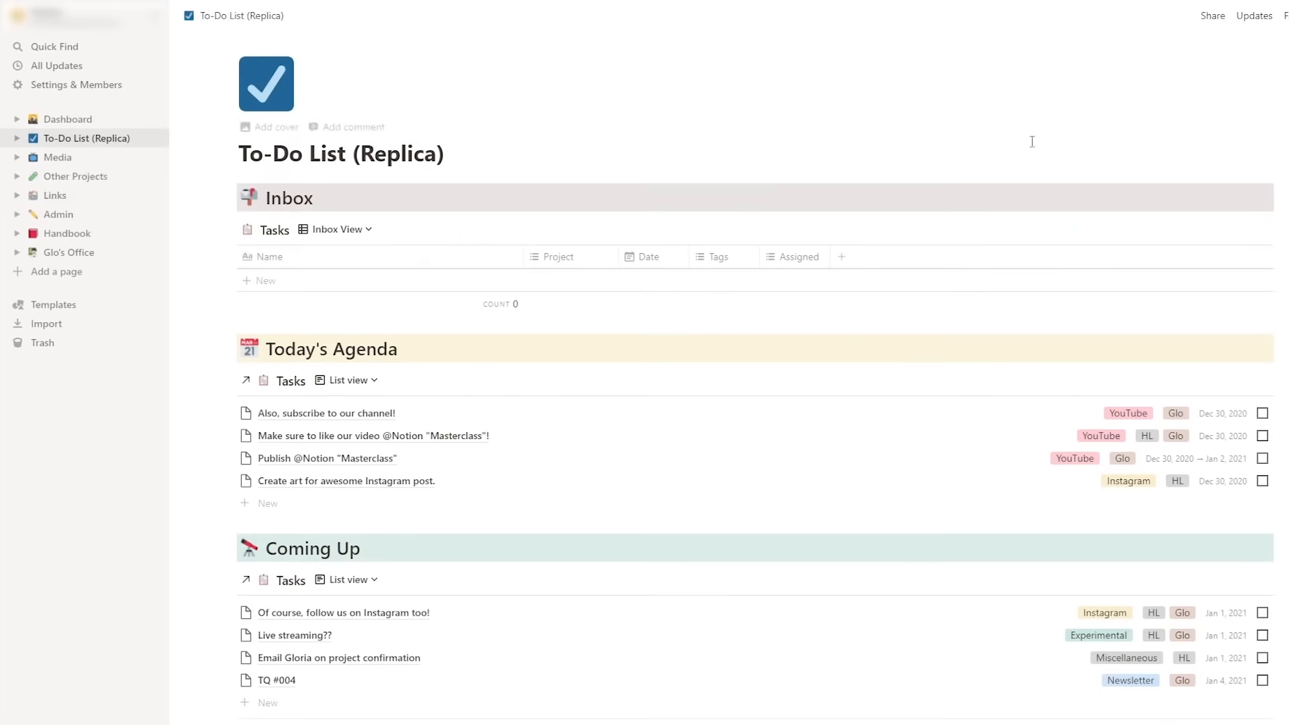
Add a task named "New Task!" to the To-Do List Inbox with the YouTube project and the date Jan 1, 2021.
left_click(276, 280)
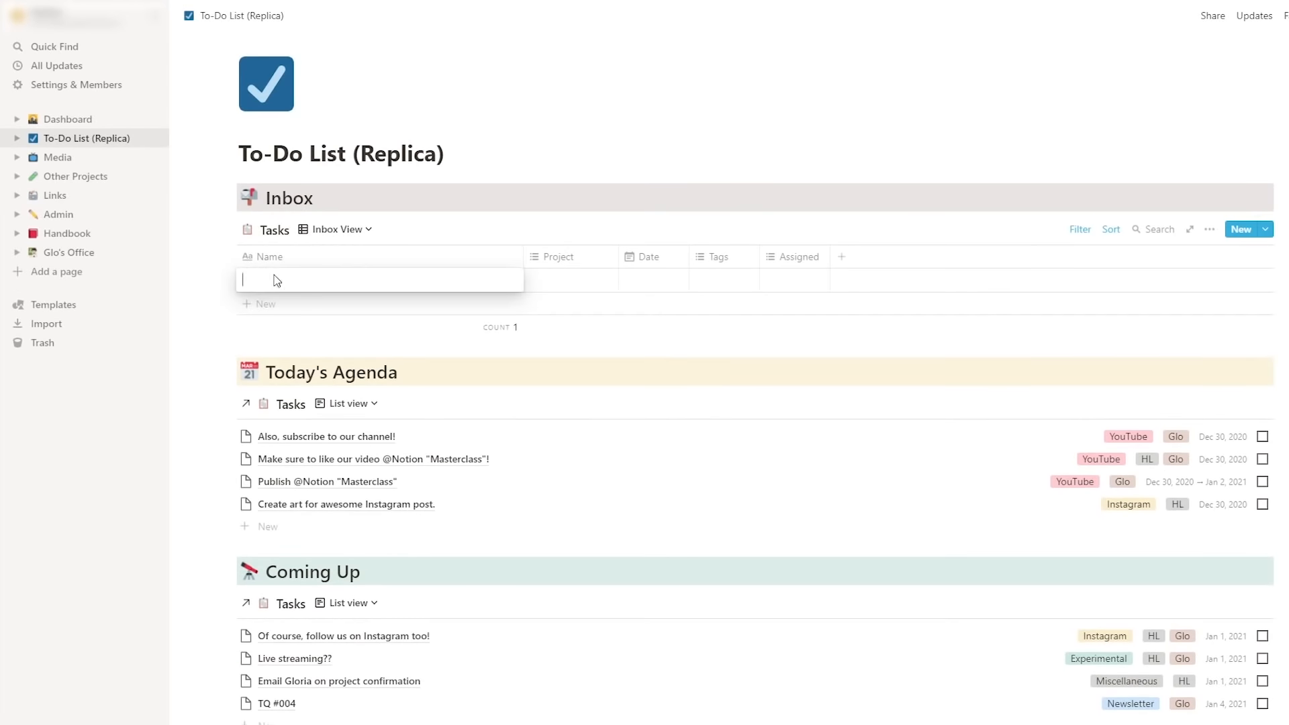
type("New Task!")
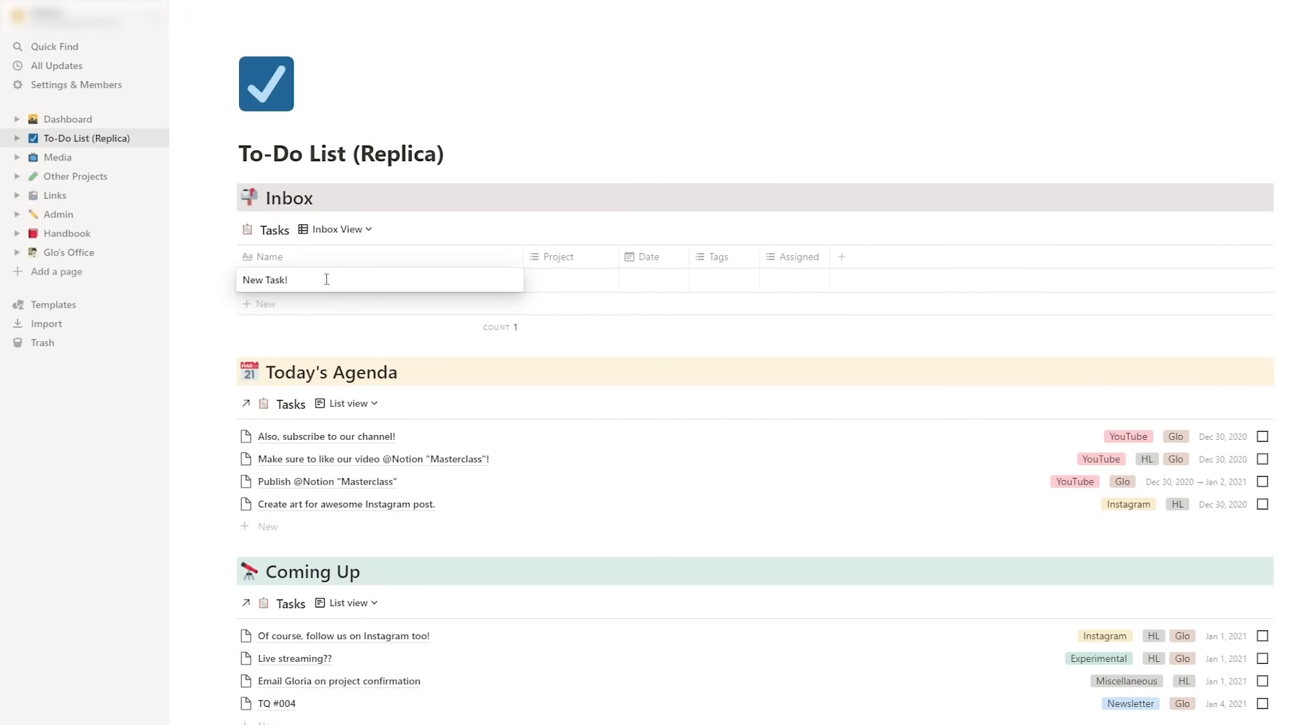
left_click(577, 279)
key("Escape")
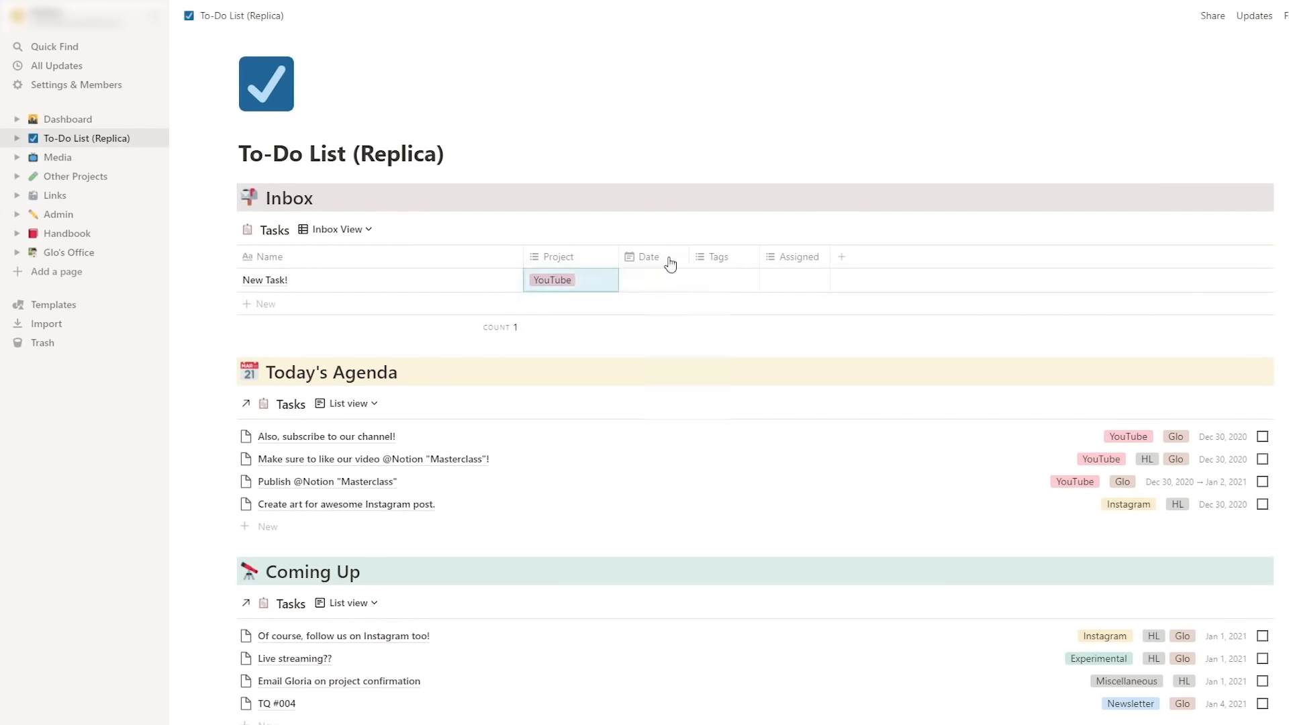
left_click(671, 280)
left_click(758, 465)
key("Escape")
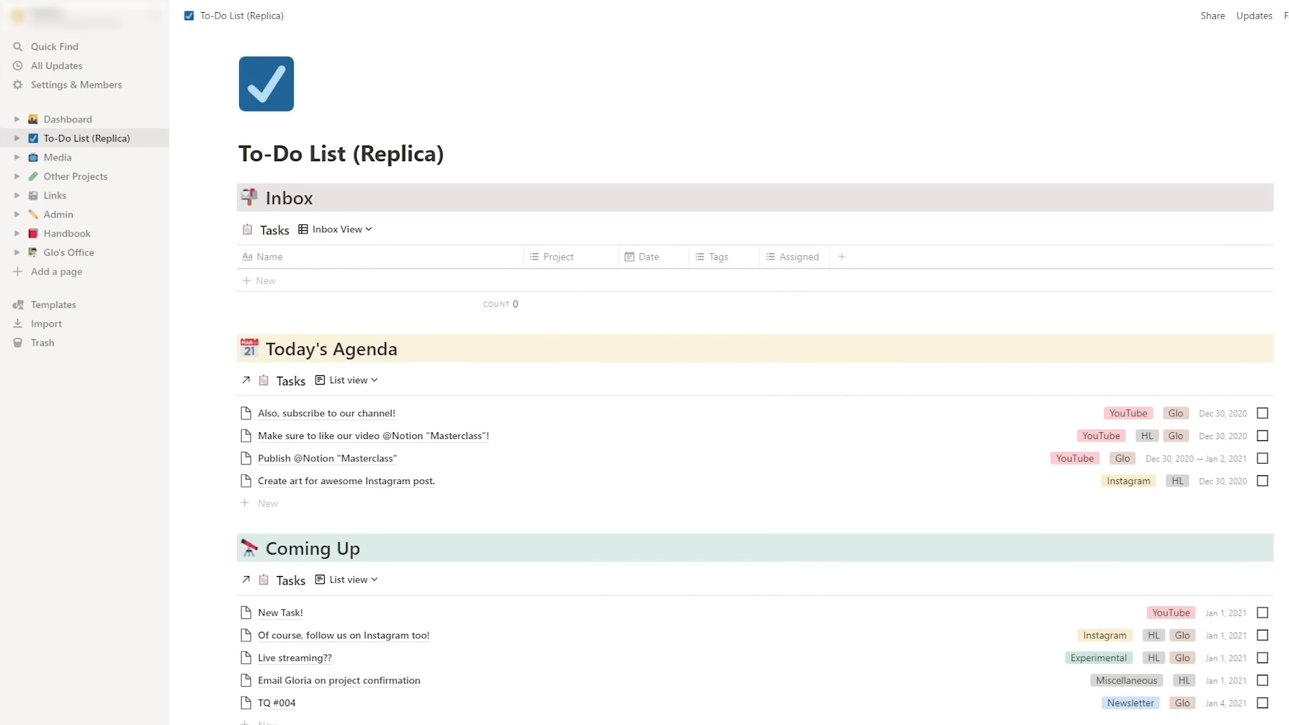
Mark "New Task!" as done in the YouTube section's task list.
scroll(755, 375, "down", 8)
scroll(309, 269, "down", 3)
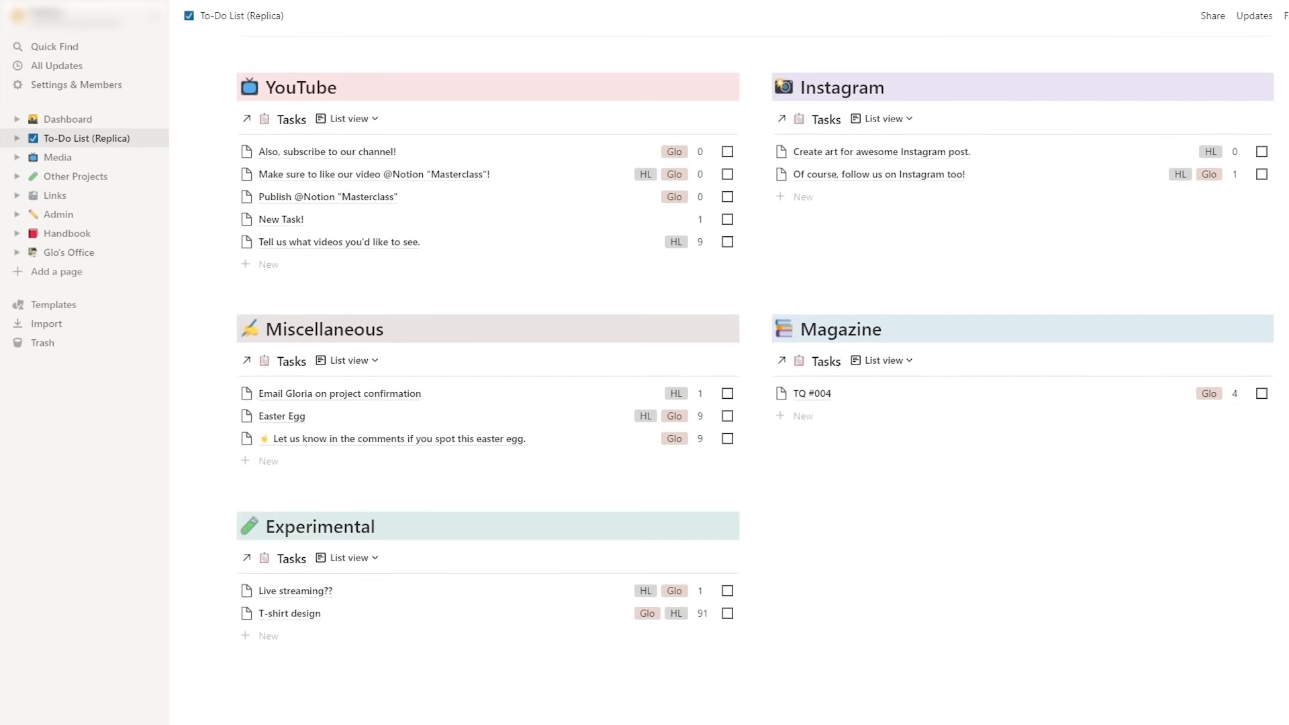
left_click(729, 220)
Expand Upcoming Tasks beneath Today's Agenda on the office page and look over its Due This Week list.
scroll(755, 376, "down", 2)
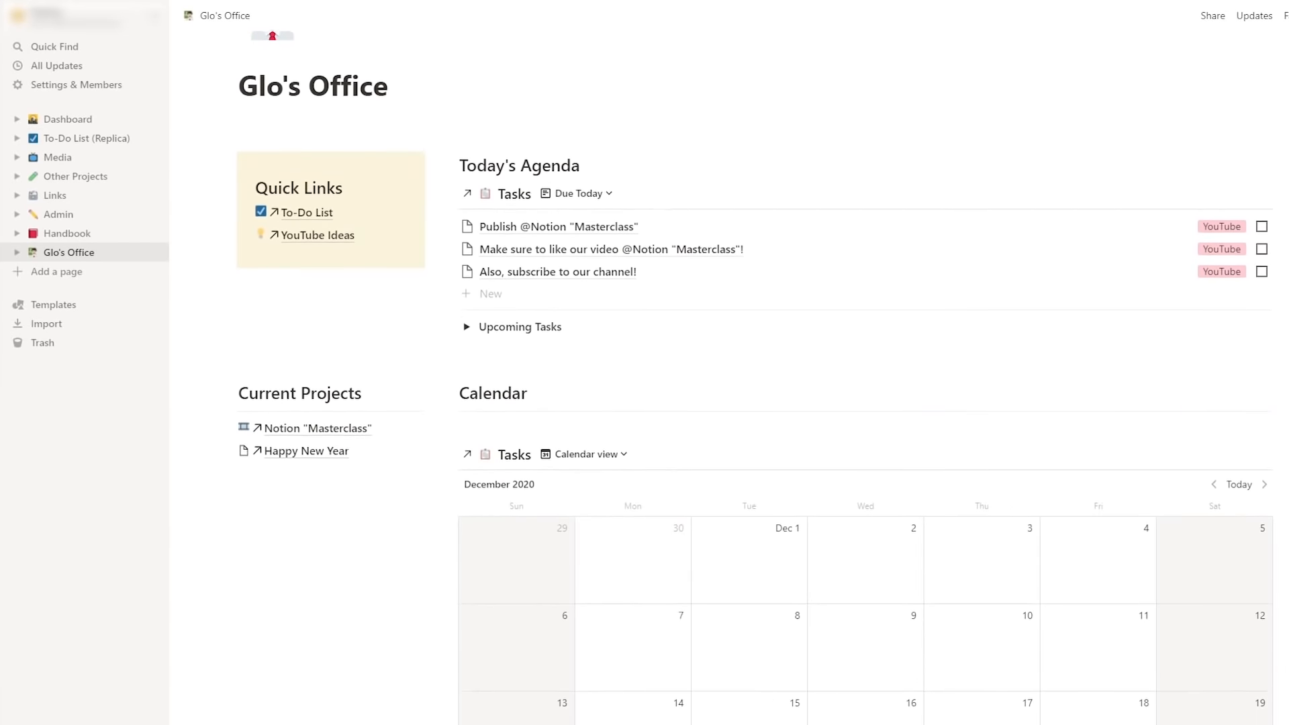
scroll(553, 253, "down", 2)
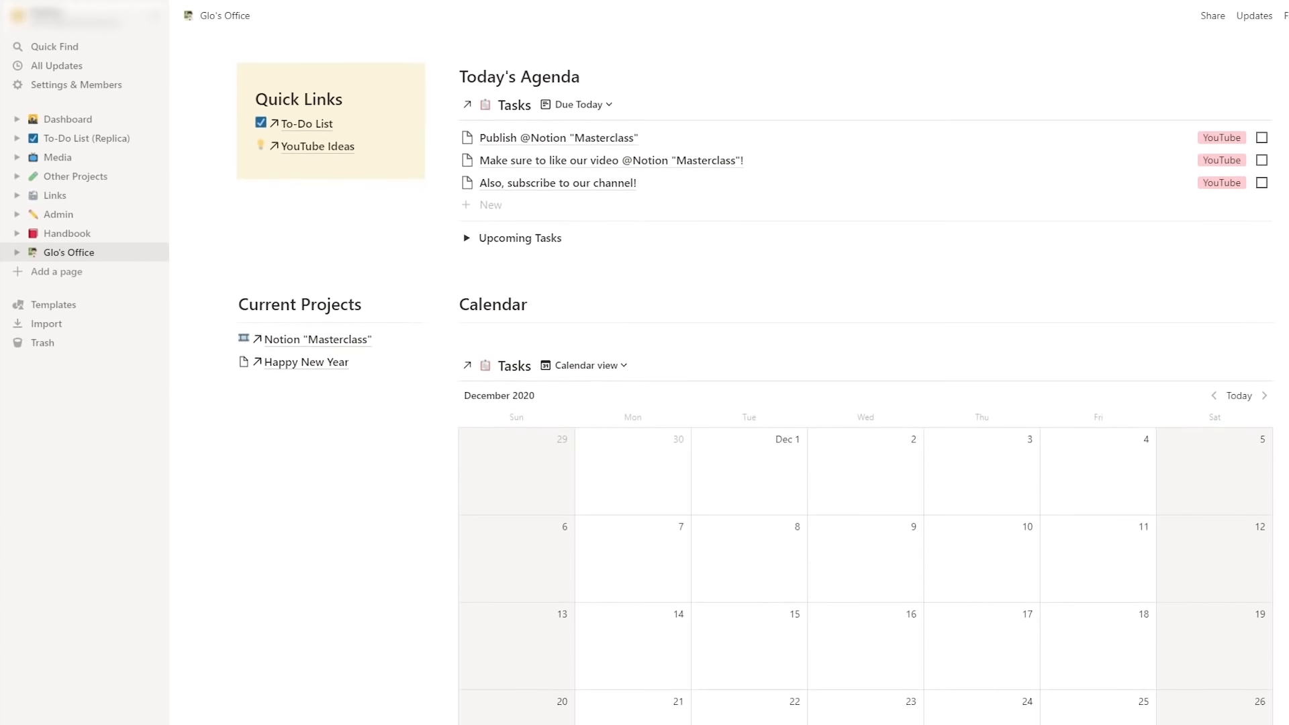
left_click(467, 239)
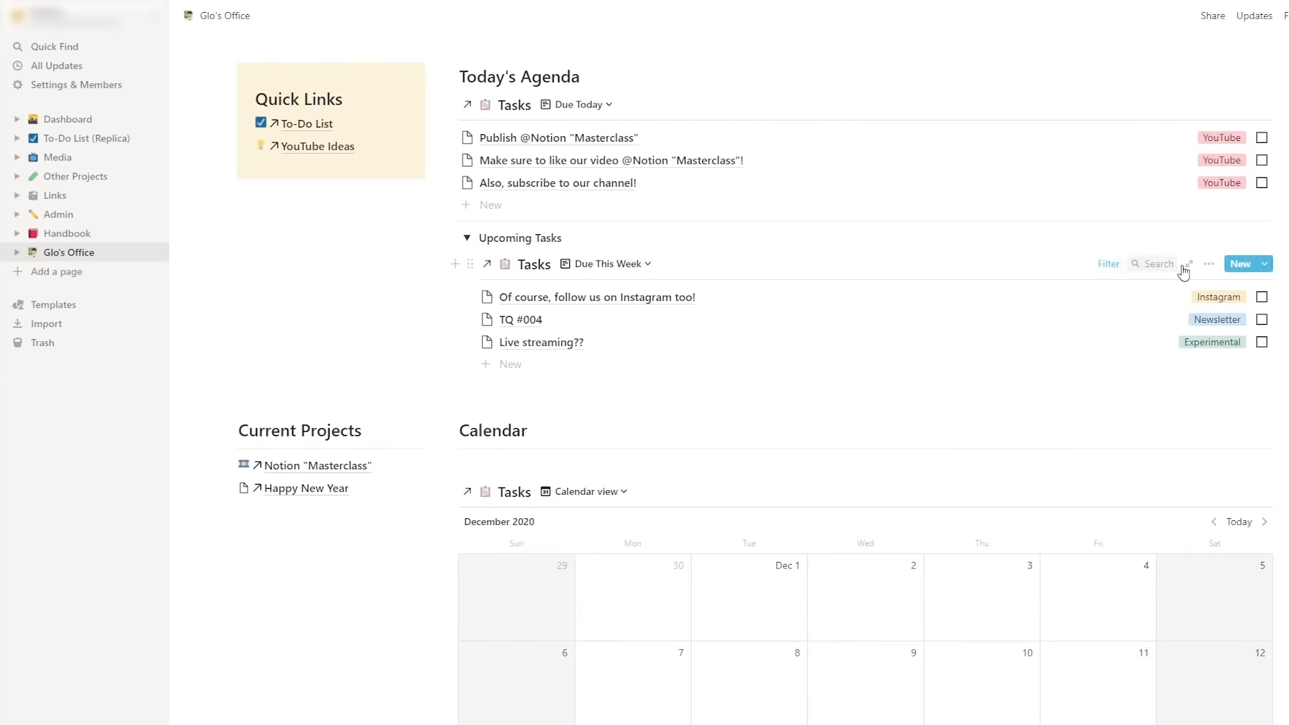
scroll(755, 391, "up", 3)
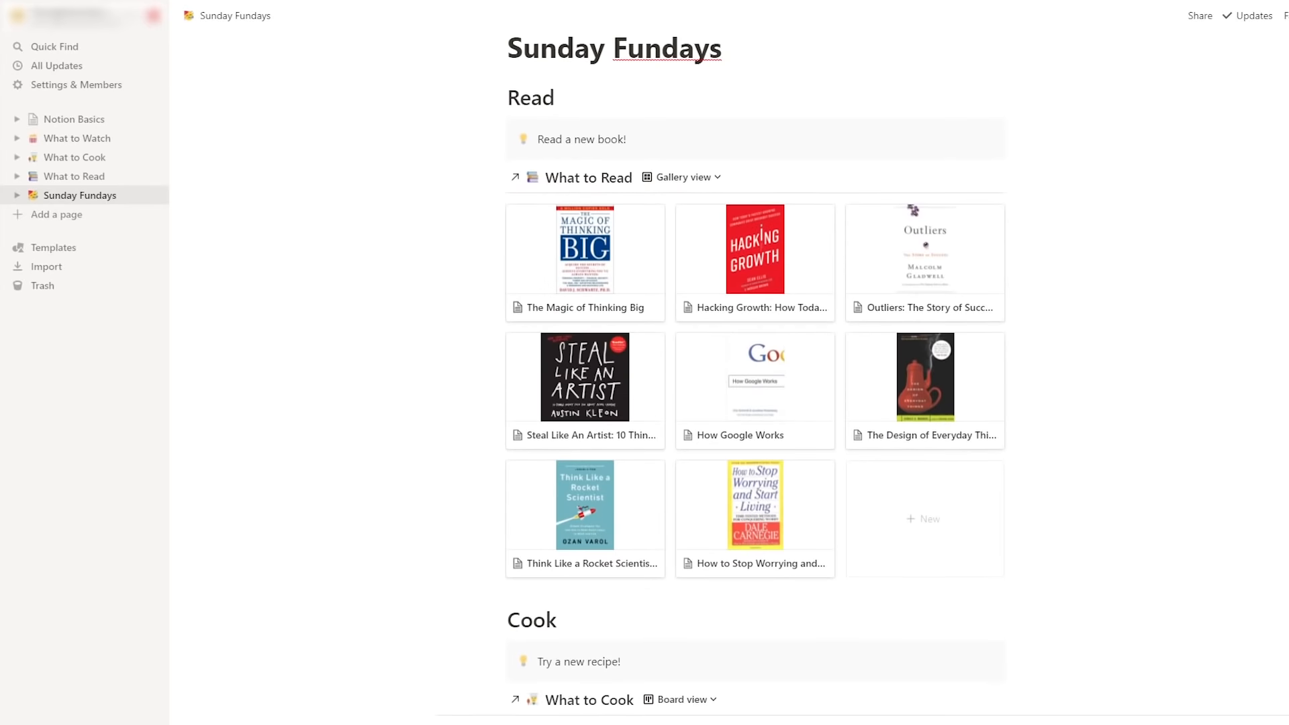
Look through the Sunday Fundays page from the Read gallery down to the Cook board and Watch section.
scroll(906, 185, "down", 2)
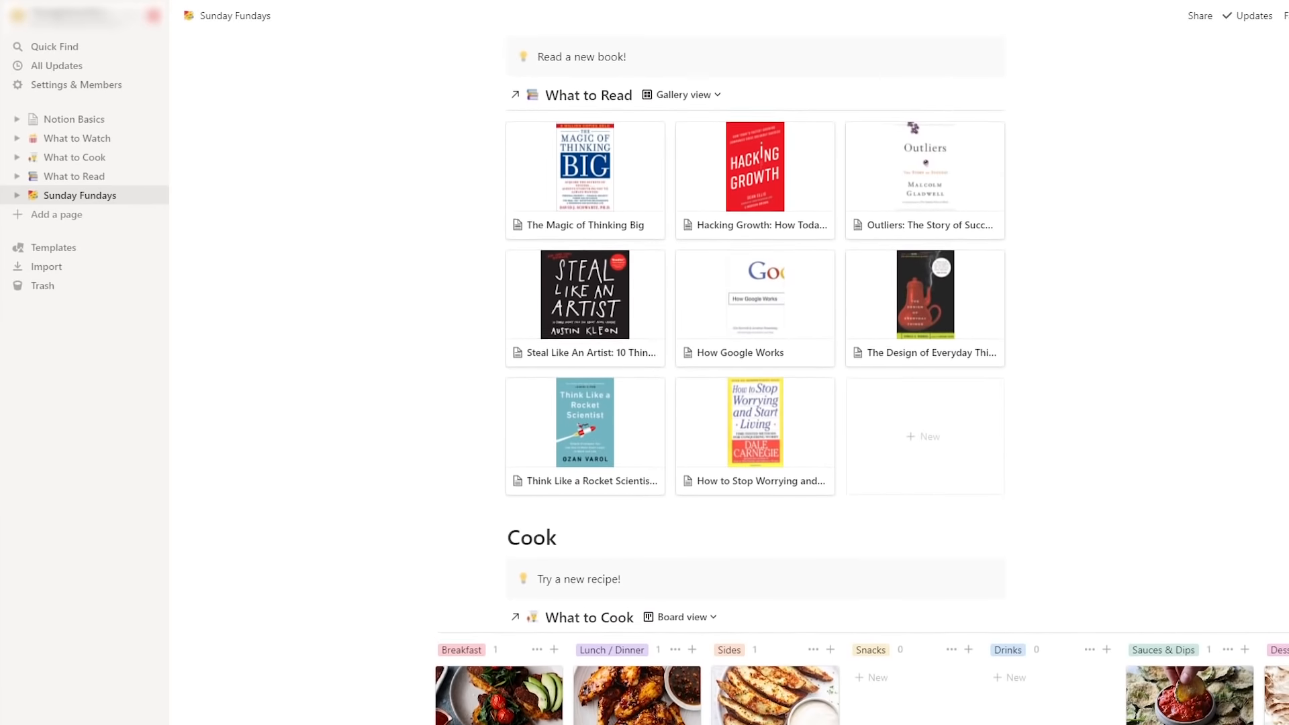
scroll(729, 376, "down", 5)
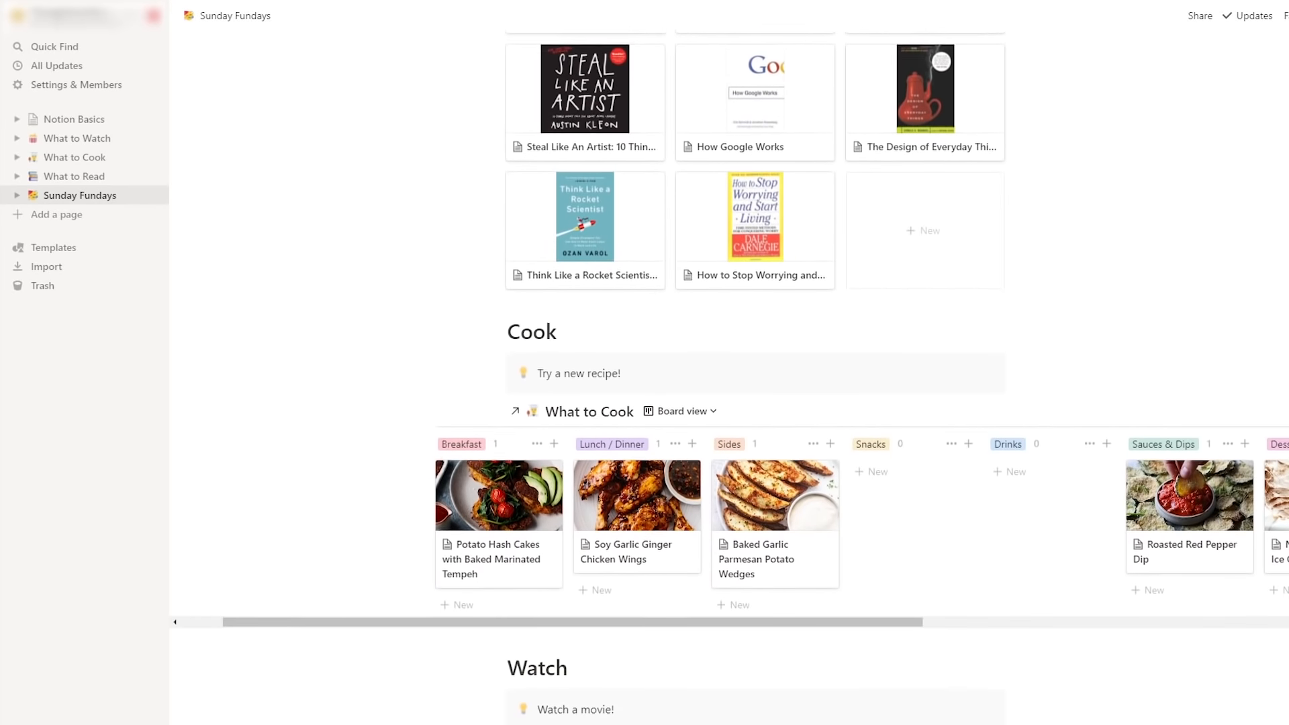
scroll(729, 375, "down", 3)
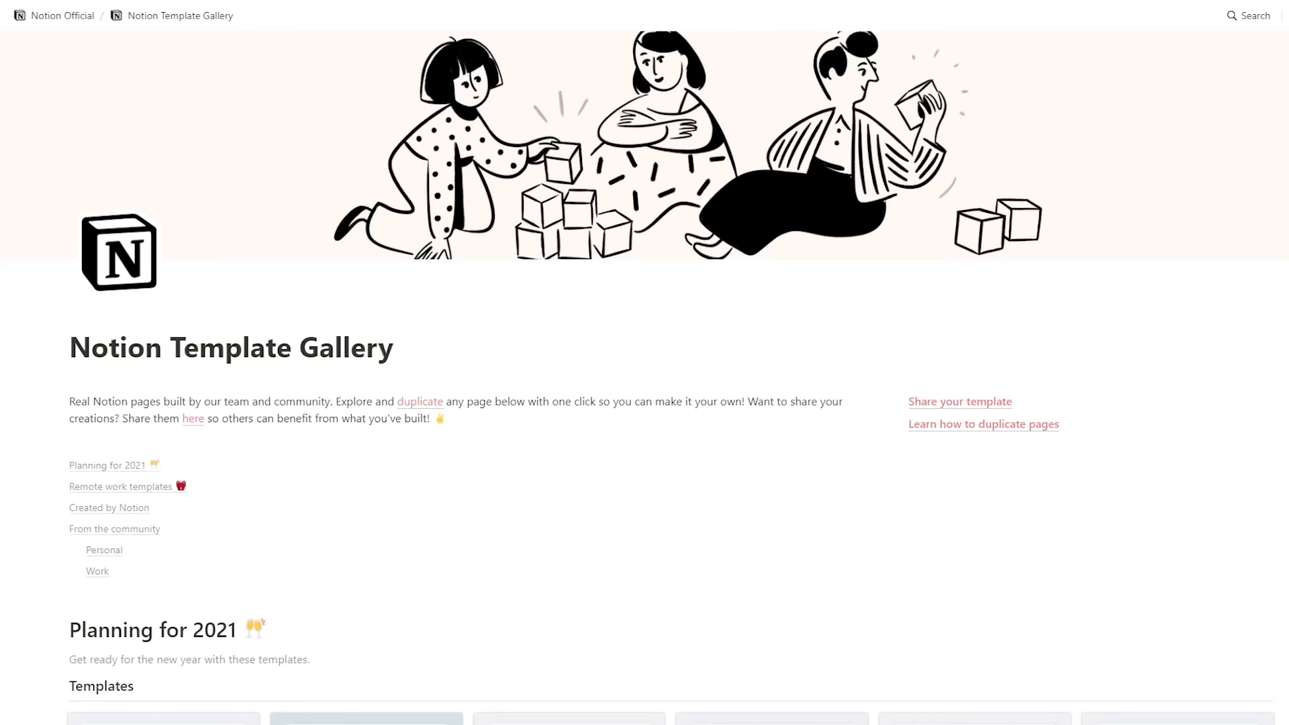
Browse the Planning for 2021 section of the Notion Template Gallery and preview the Welcome to 2021 template.
scroll(645, 376, "down", 5)
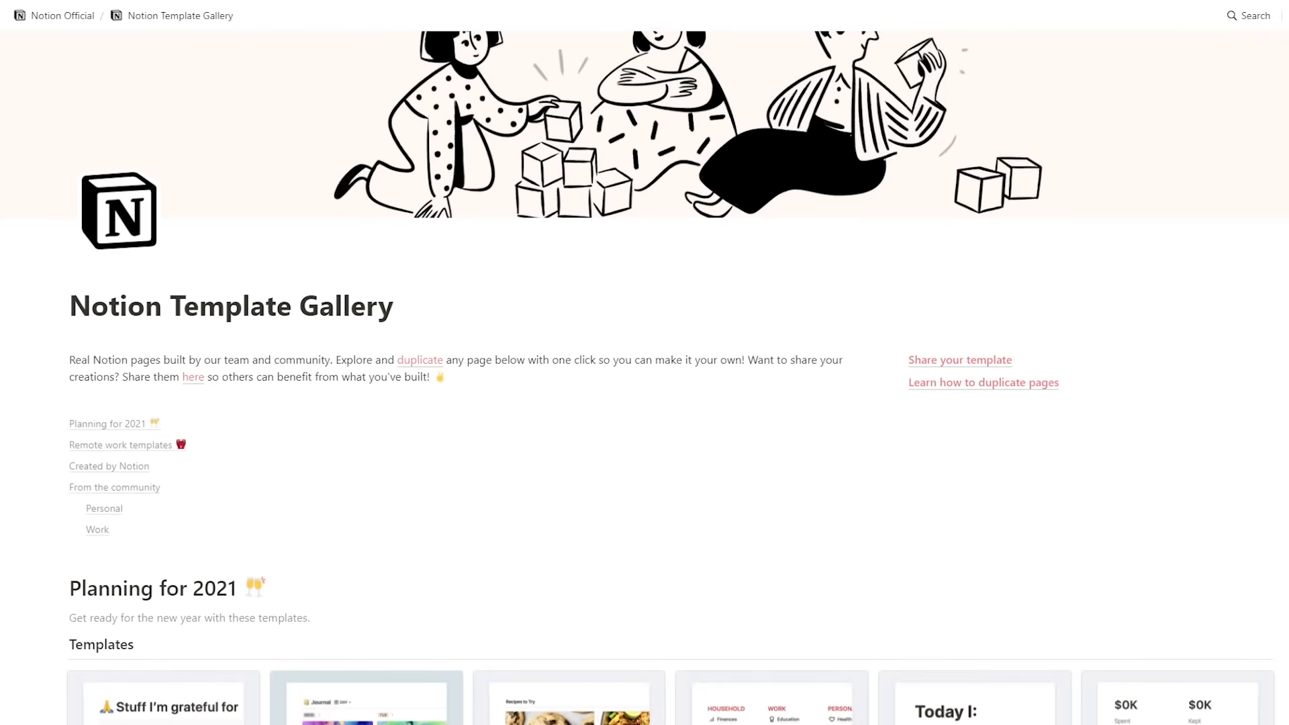
scroll(645, 376, "down", 1)
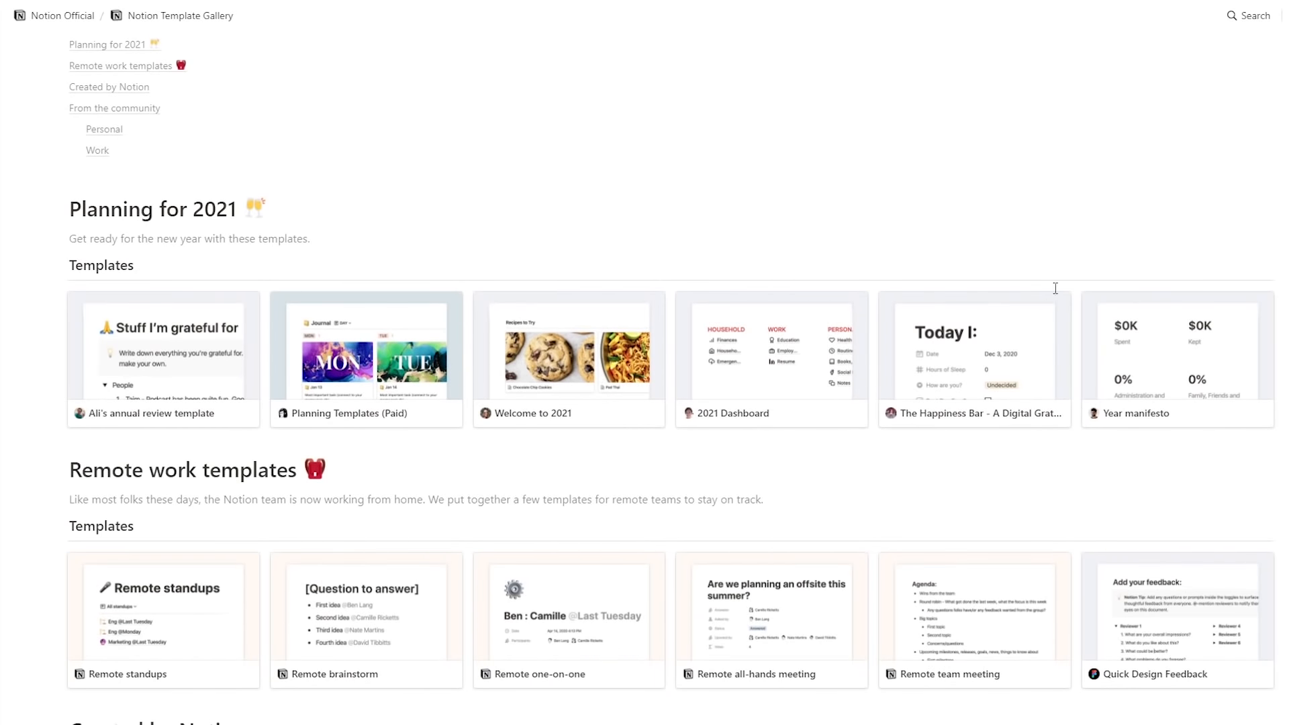
left_click(590, 380)
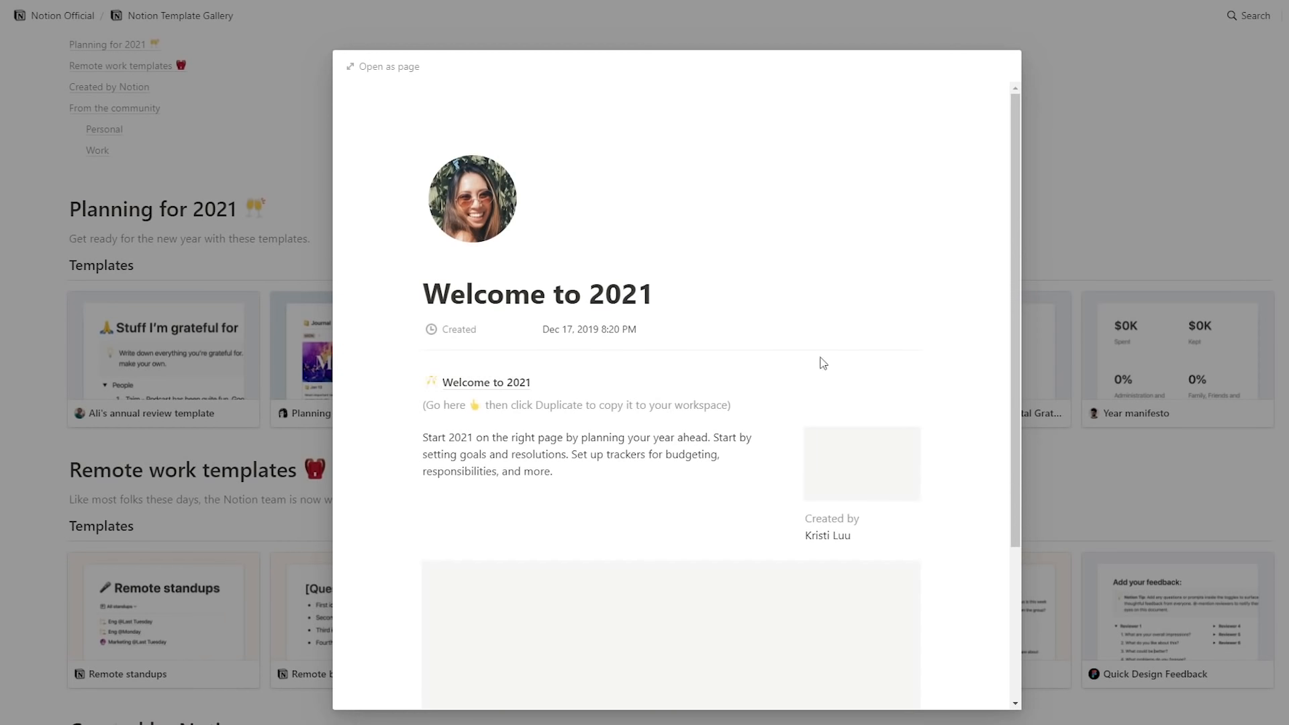
left_click_drag(1013, 284, 1009, 257)
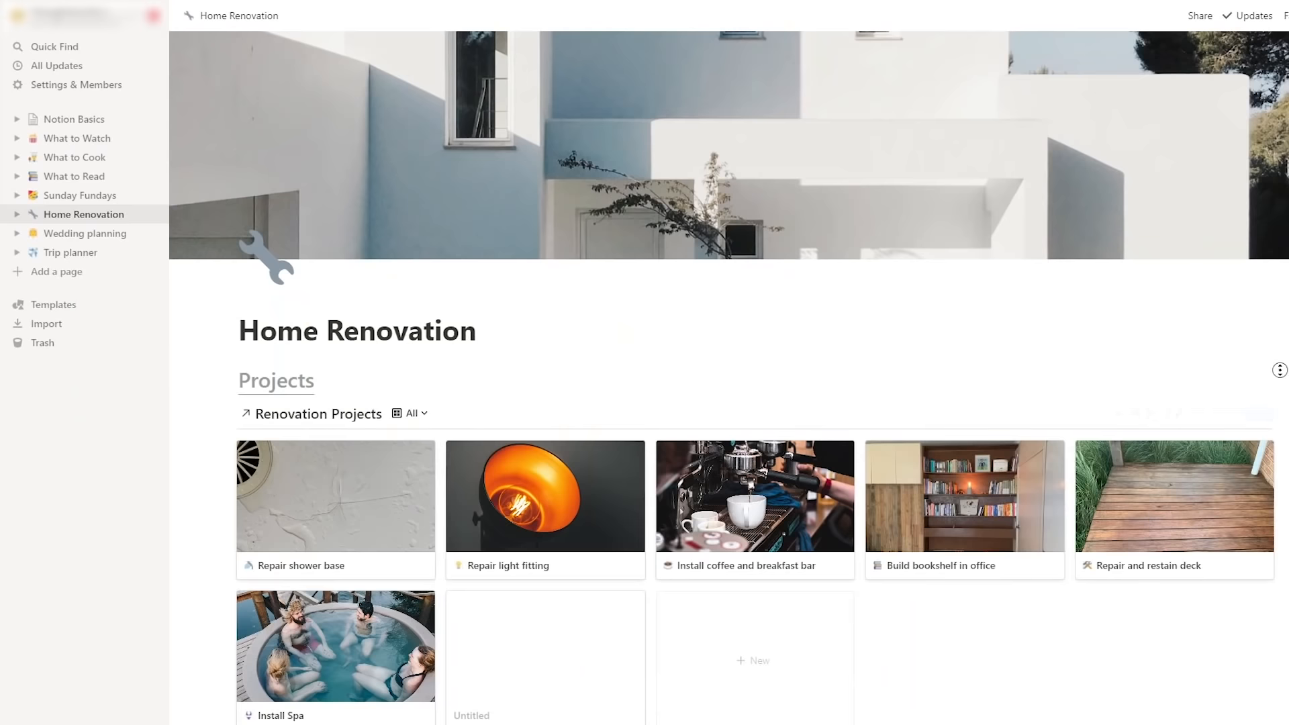
Look over the Home Renovation page's project gallery and open Vendors from the Wedding planning page.
scroll(1279, 370, "down", 1)
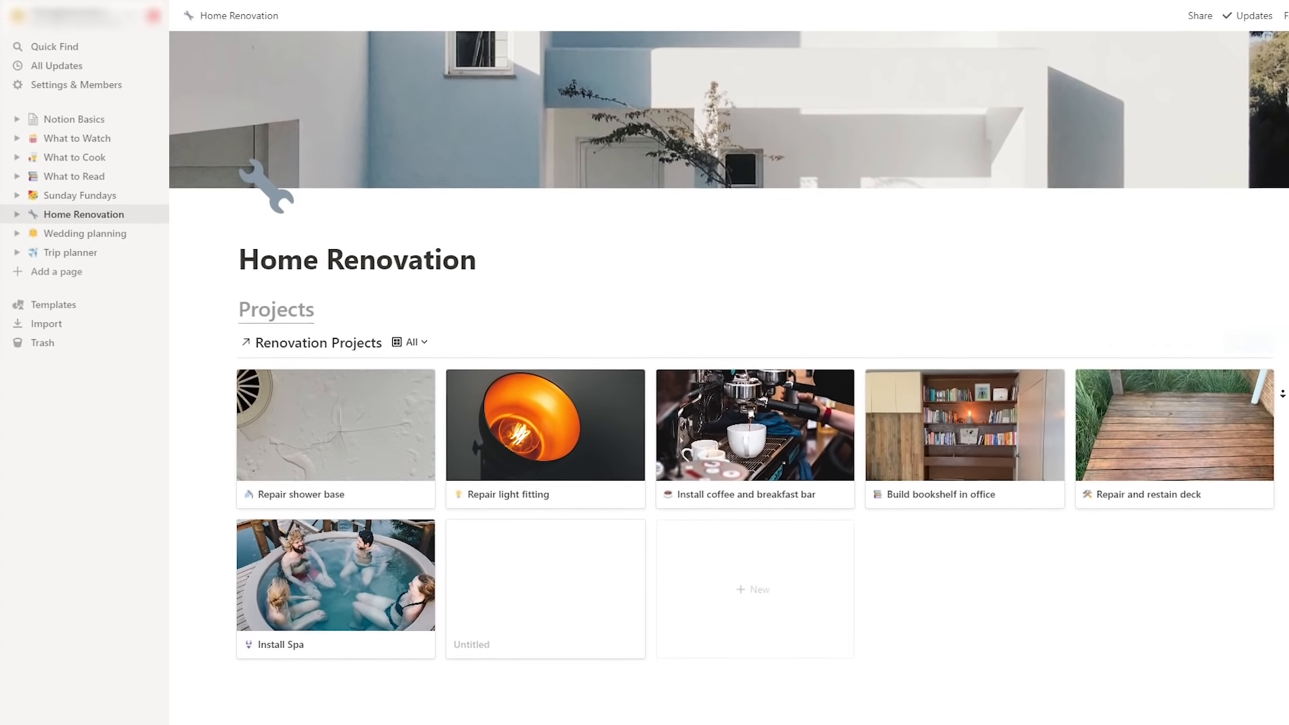
scroll(1282, 394, "down", 3)
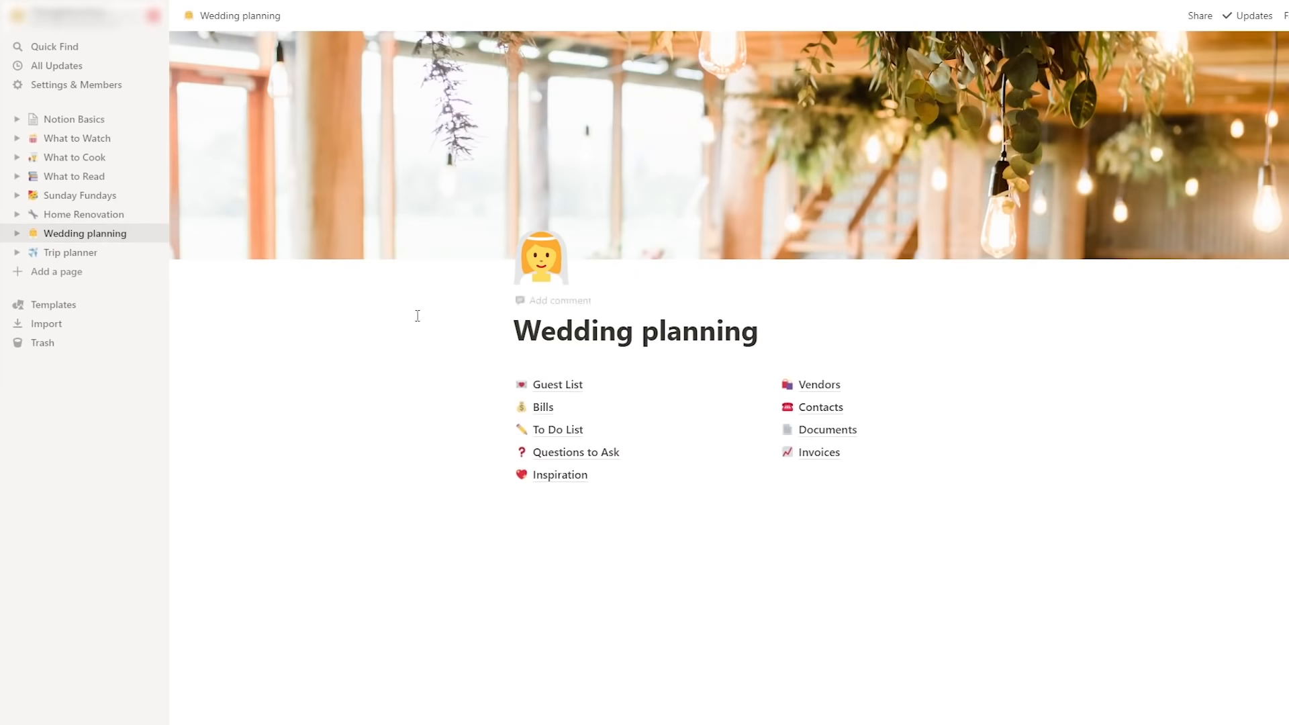
left_click(822, 387)
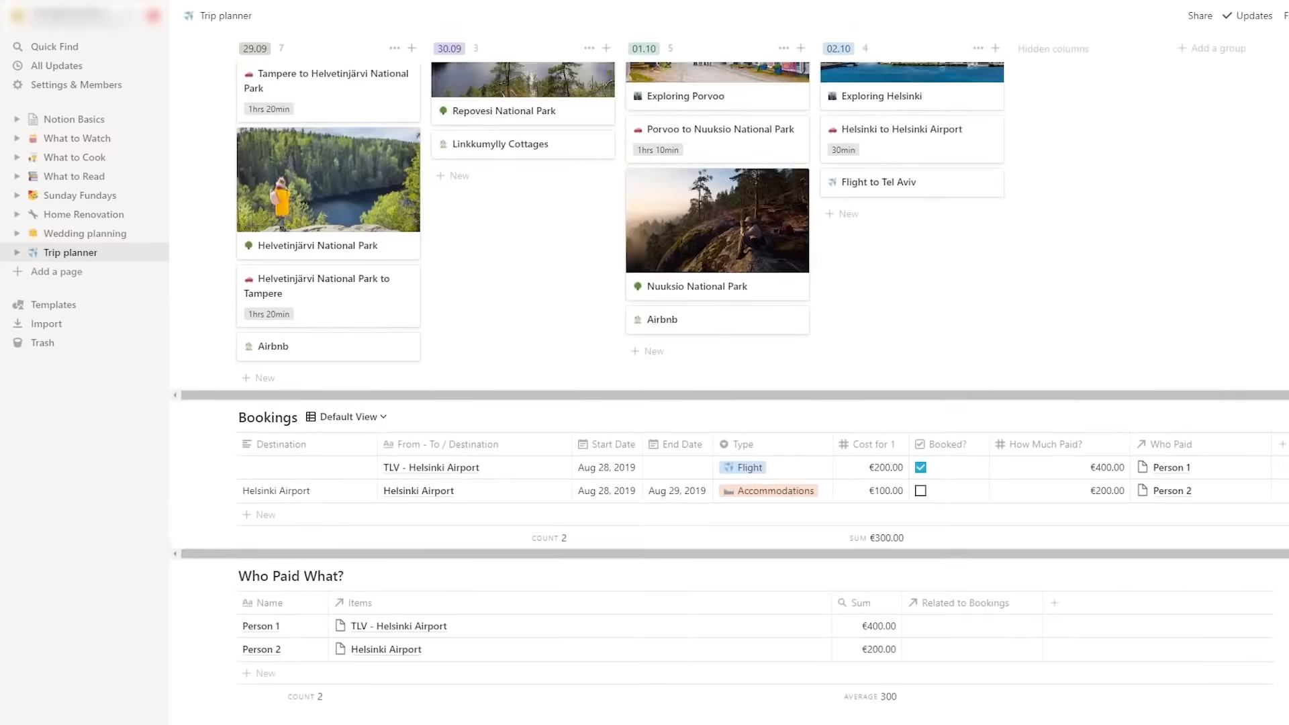
View the Trip planner's Schedule board and read through the Exploring Porvoo card.
scroll(729, 376, "up", 5)
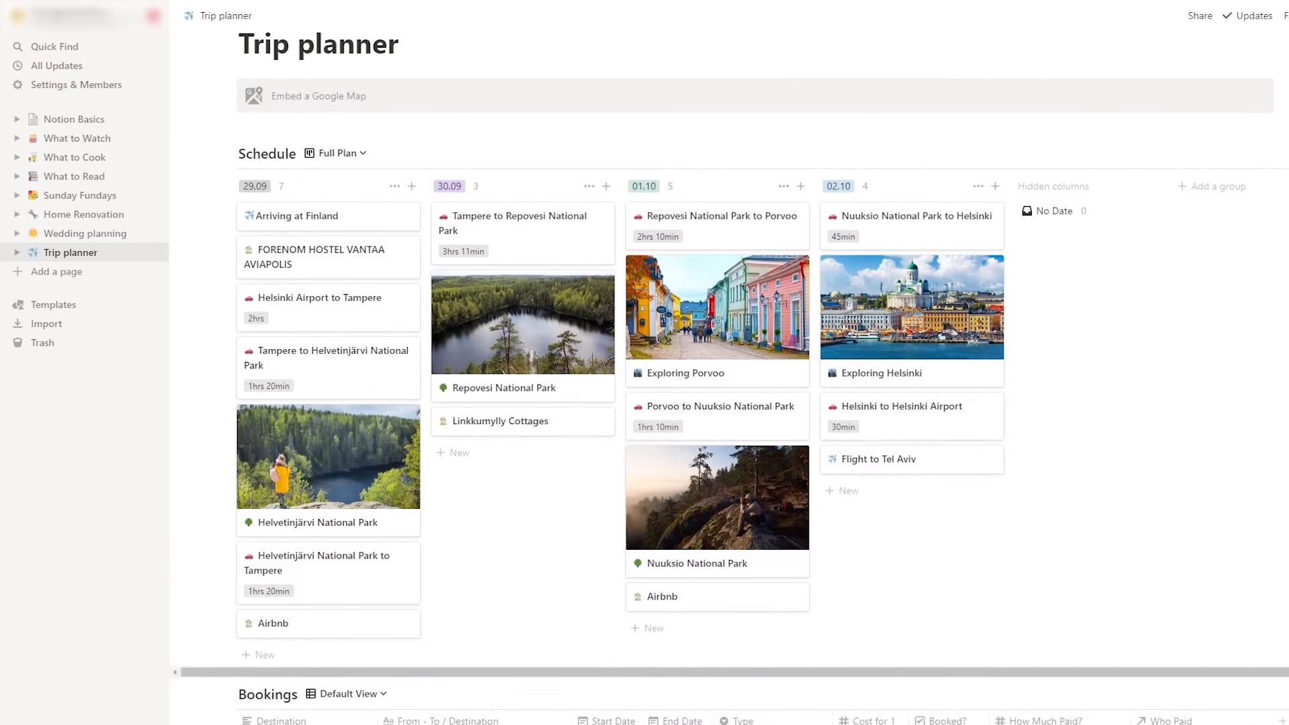
left_click(693, 350)
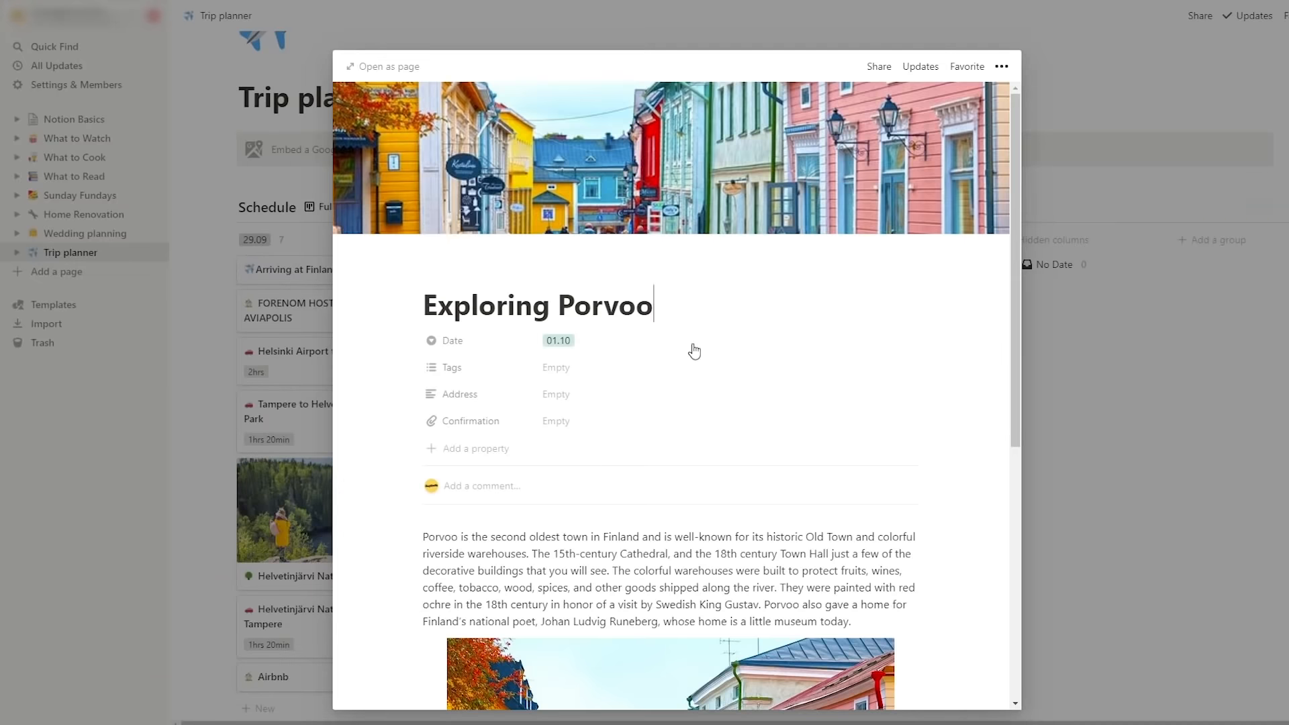
left_click_drag(1016, 261, 1033, 531)
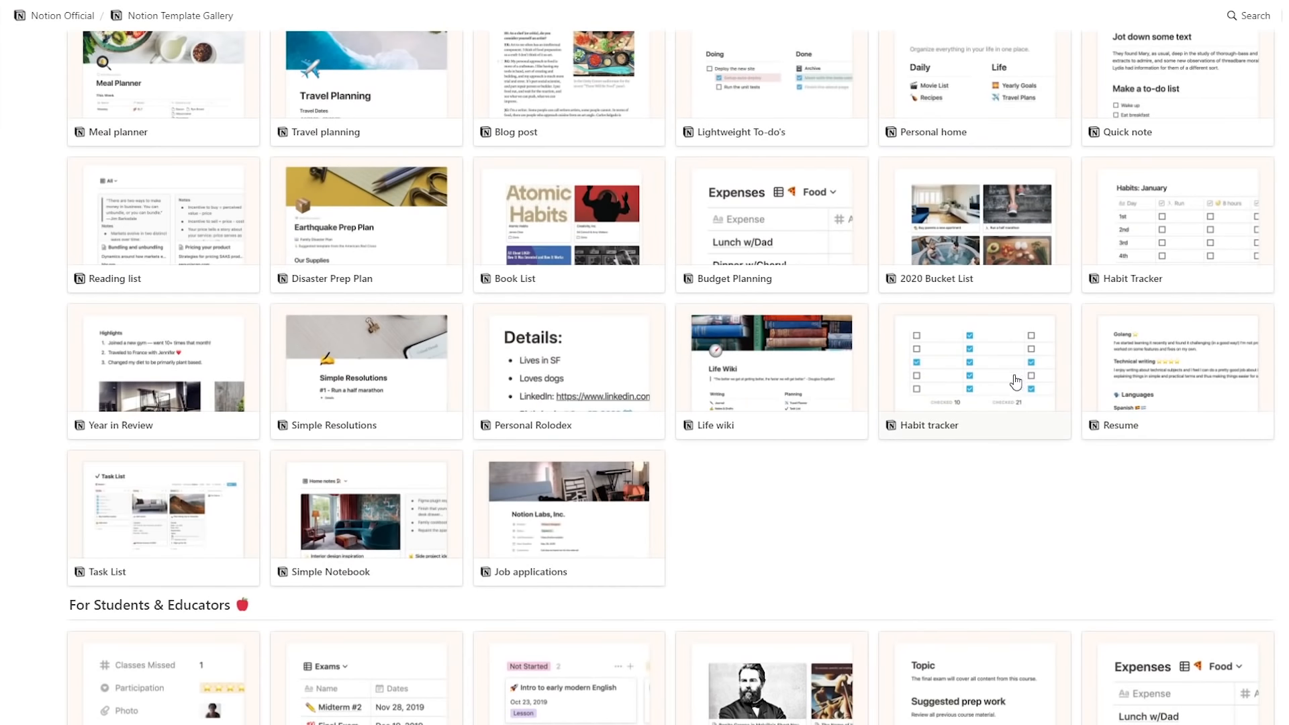
Preview the Habit tracker template in the Template Gallery, then open its linked Habit Tracker page and examine the daily habits table.
left_click(1015, 381)
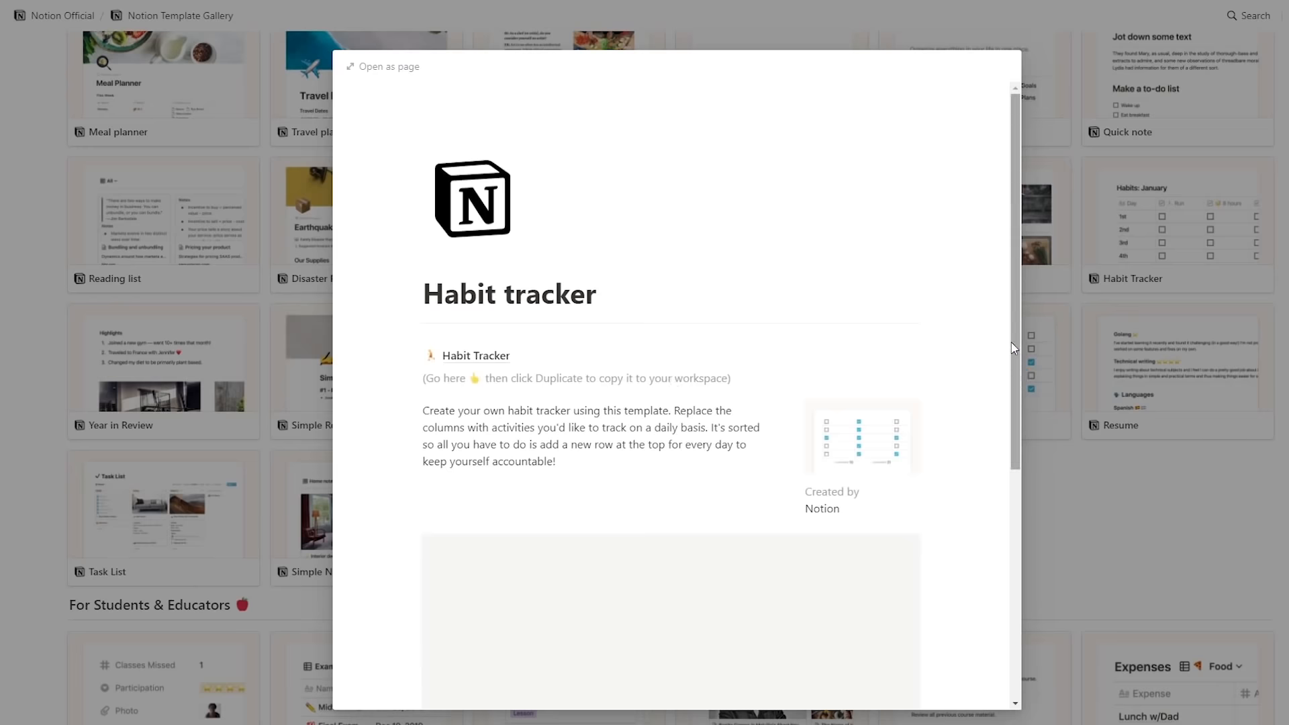
left_click_drag(1016, 259, 1021, 479)
scroll(469, 366, "up", 6)
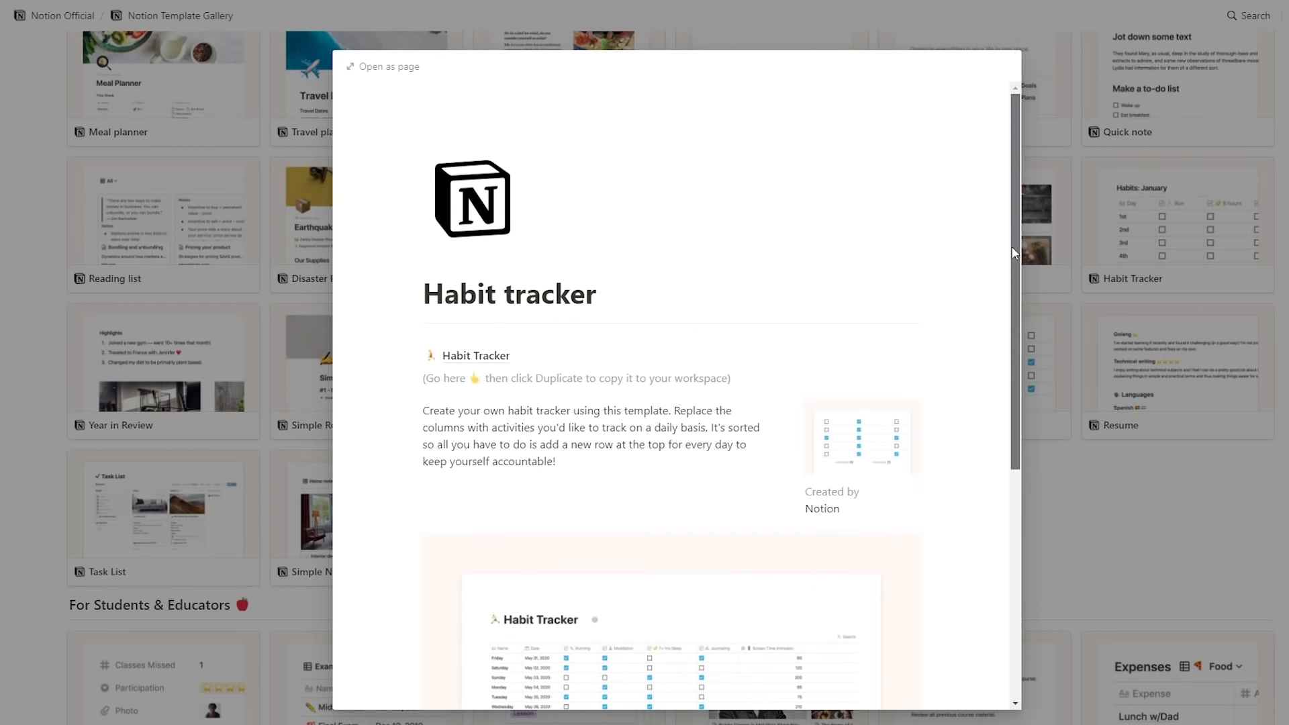
left_click(470, 363)
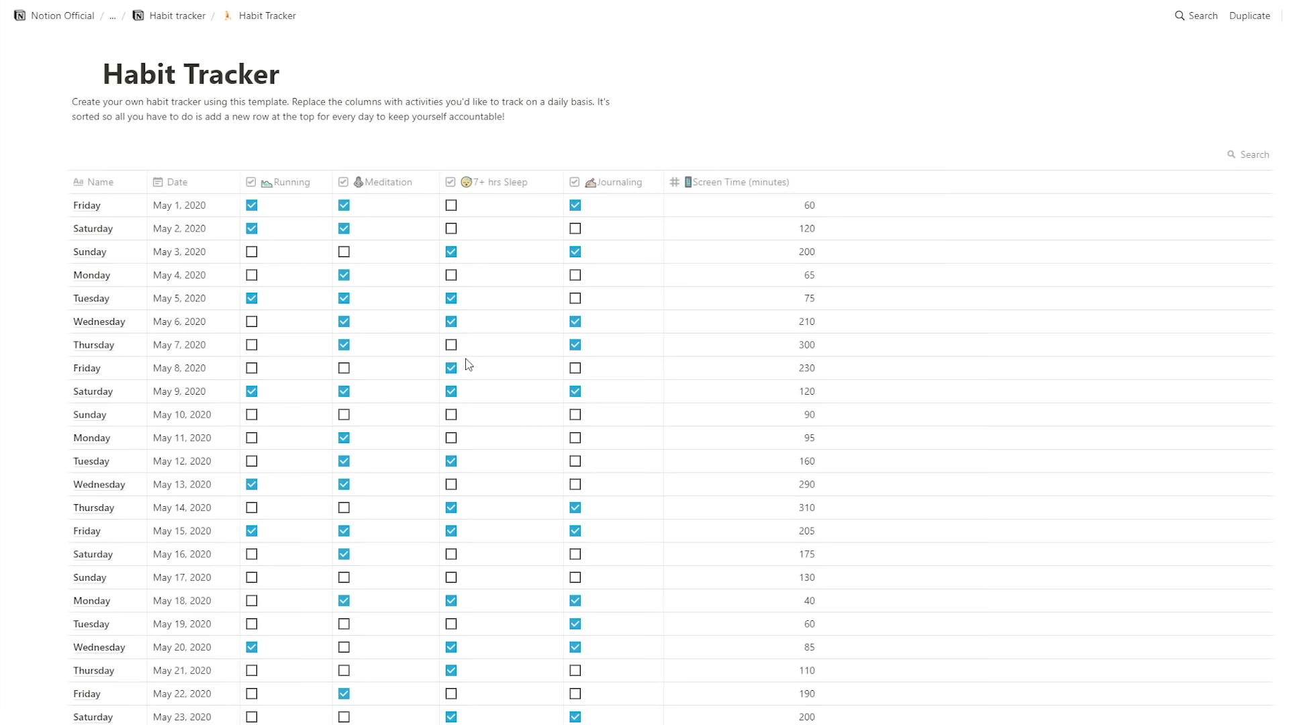
scroll(670, 385, "down", 5)
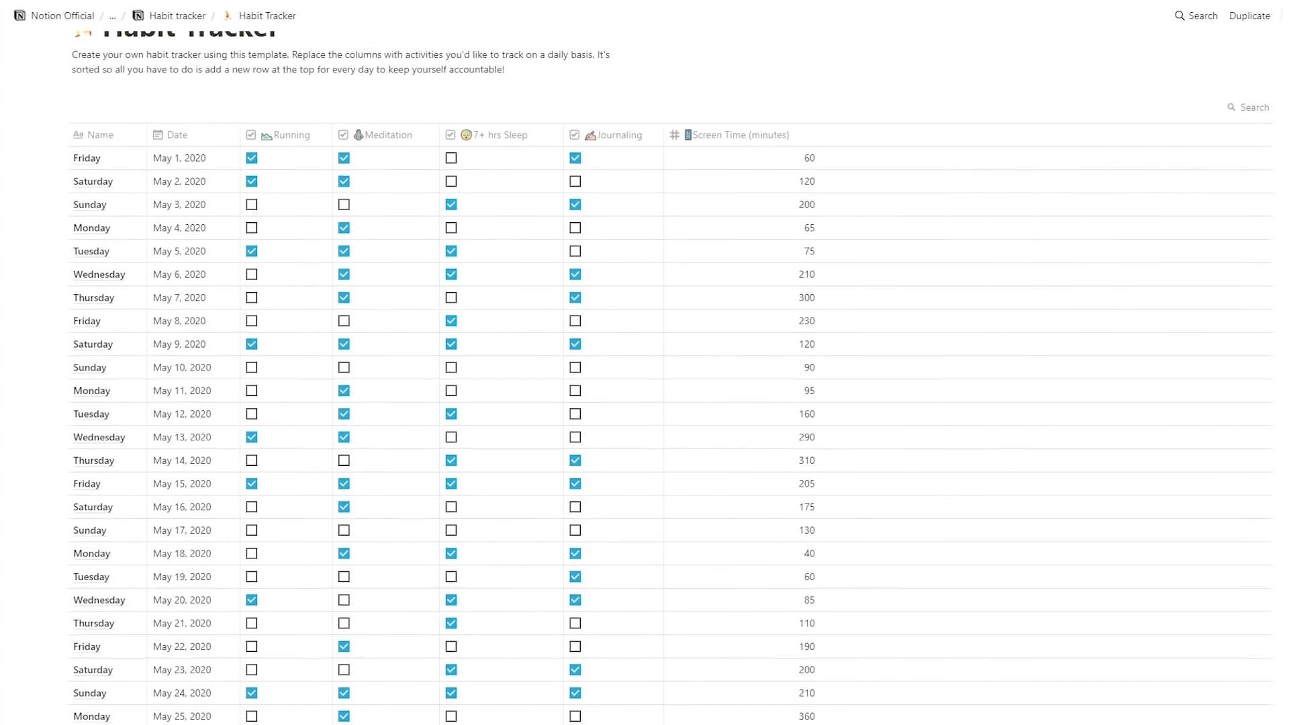
scroll(670, 363, "up", 5)
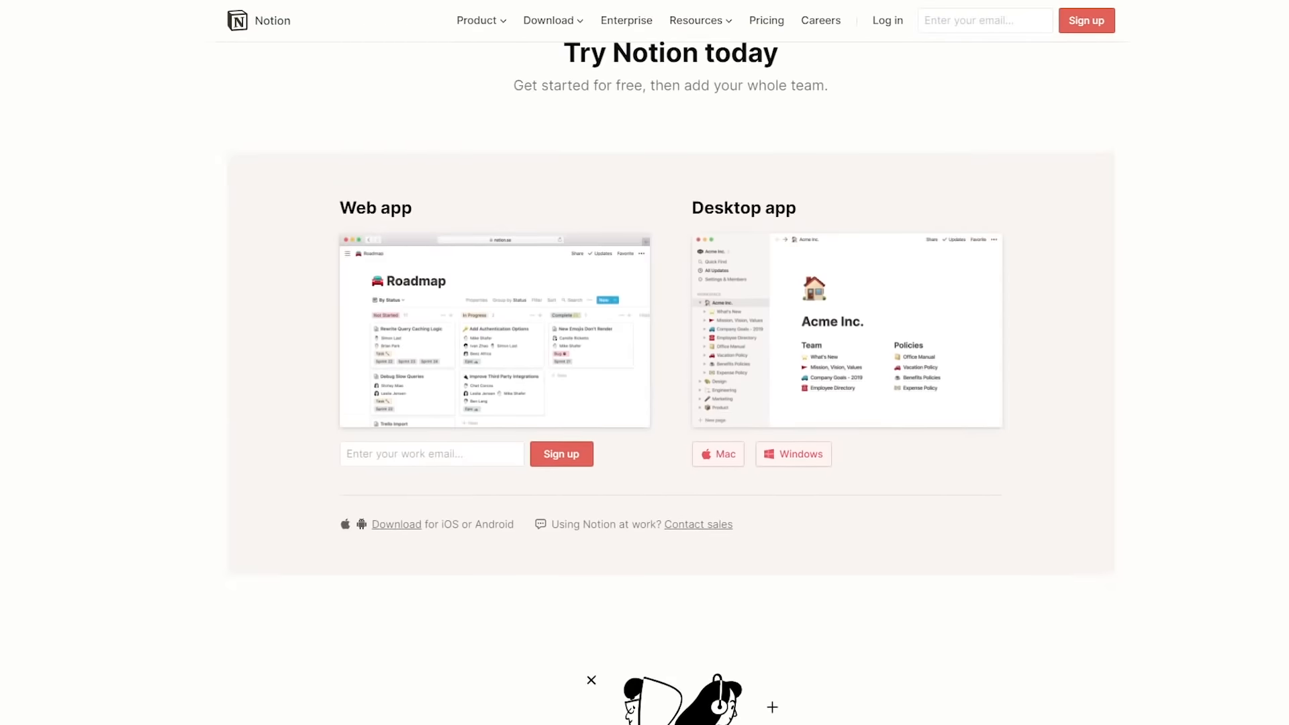
Find the Free for personal use section on the Notion website and open the free Personal Plan page.
scroll(671, 362, "down", 6)
scroll(671, 363, "down", 1)
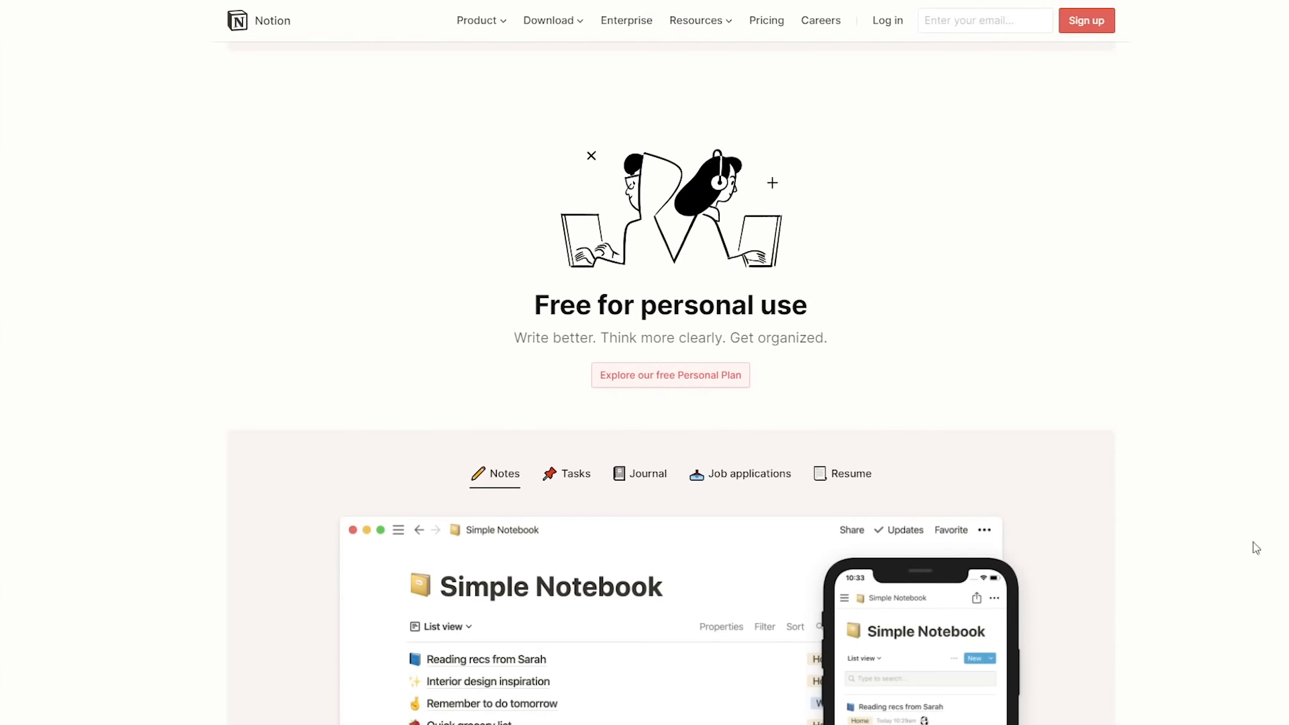
left_click(698, 375)
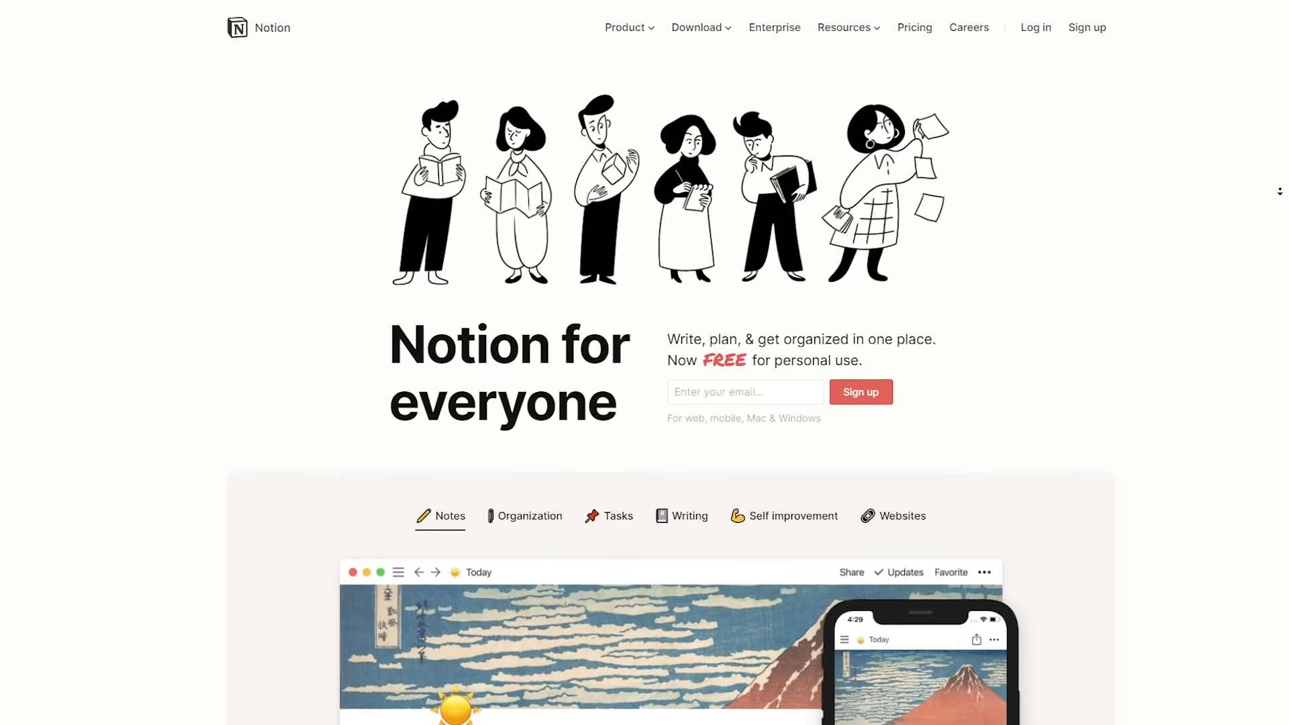
Read through the Notion for everyone page down to the section on how Notion works for different people.
scroll(1280, 173, "down", 3)
scroll(1280, 199, "down", 3)
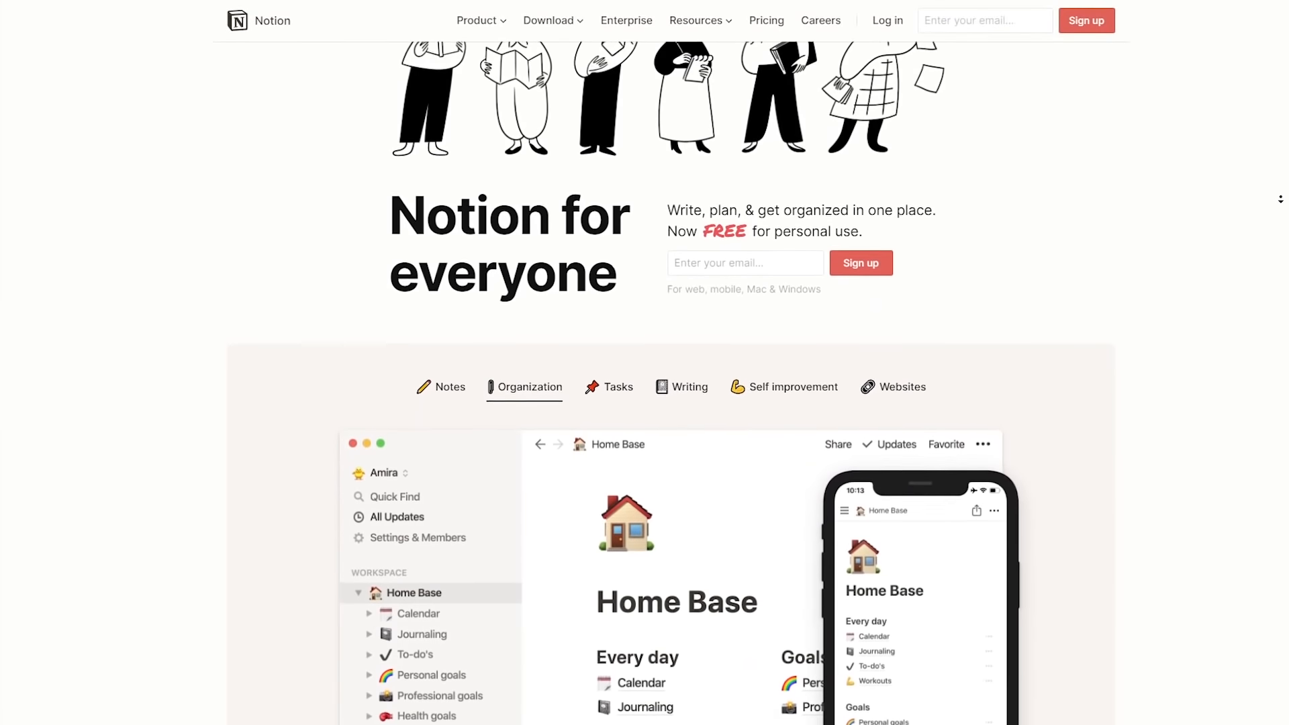
scroll(1283, 203, "down", 5)
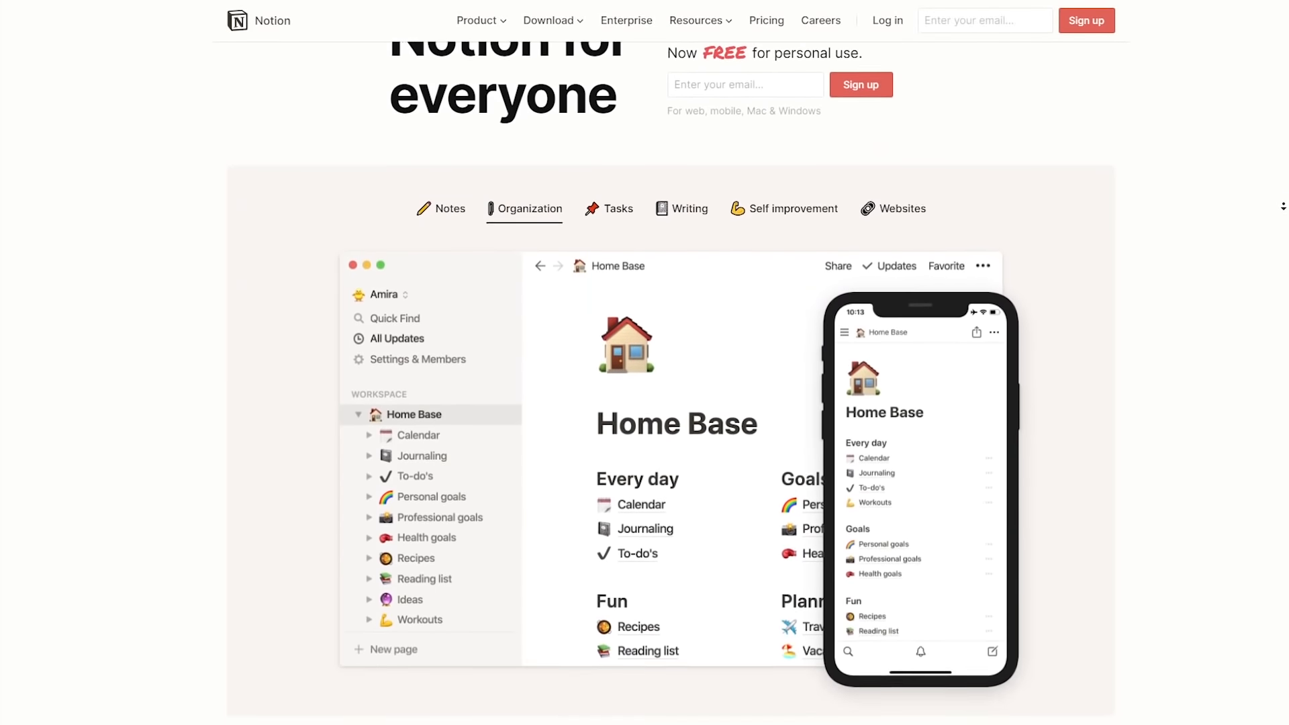
scroll(1286, 210, "down", 4)
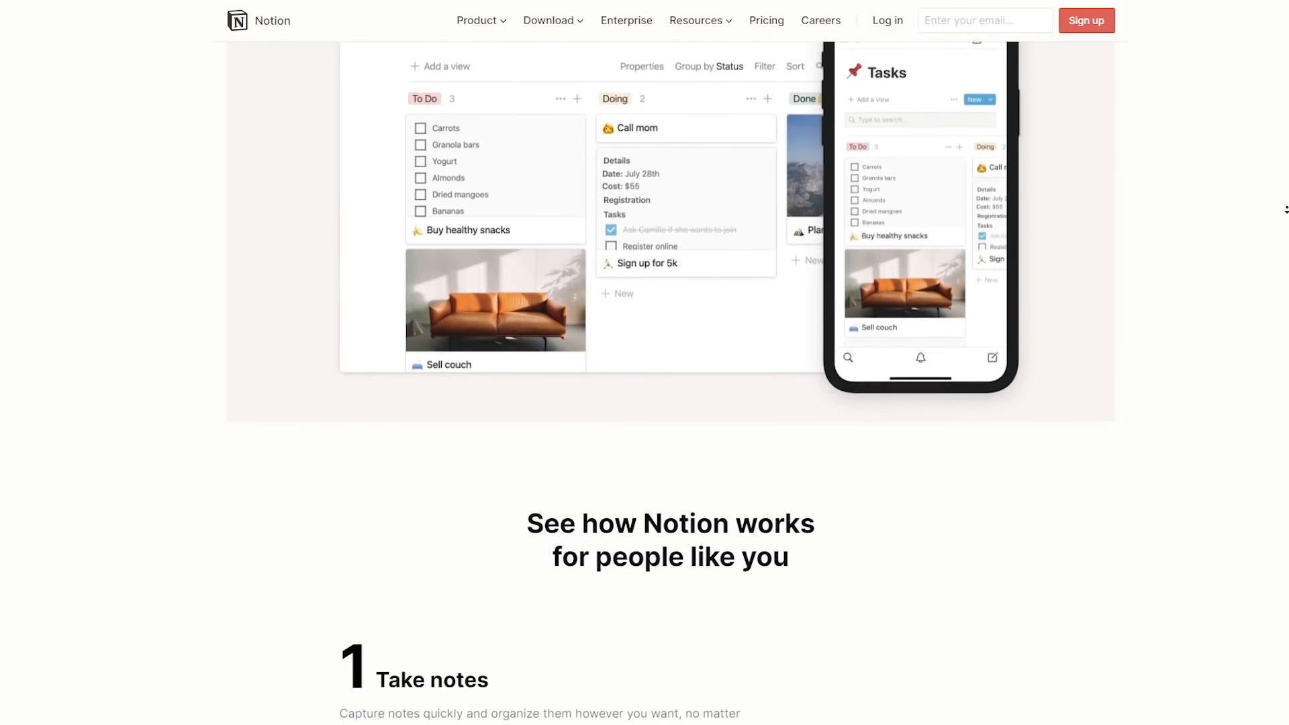